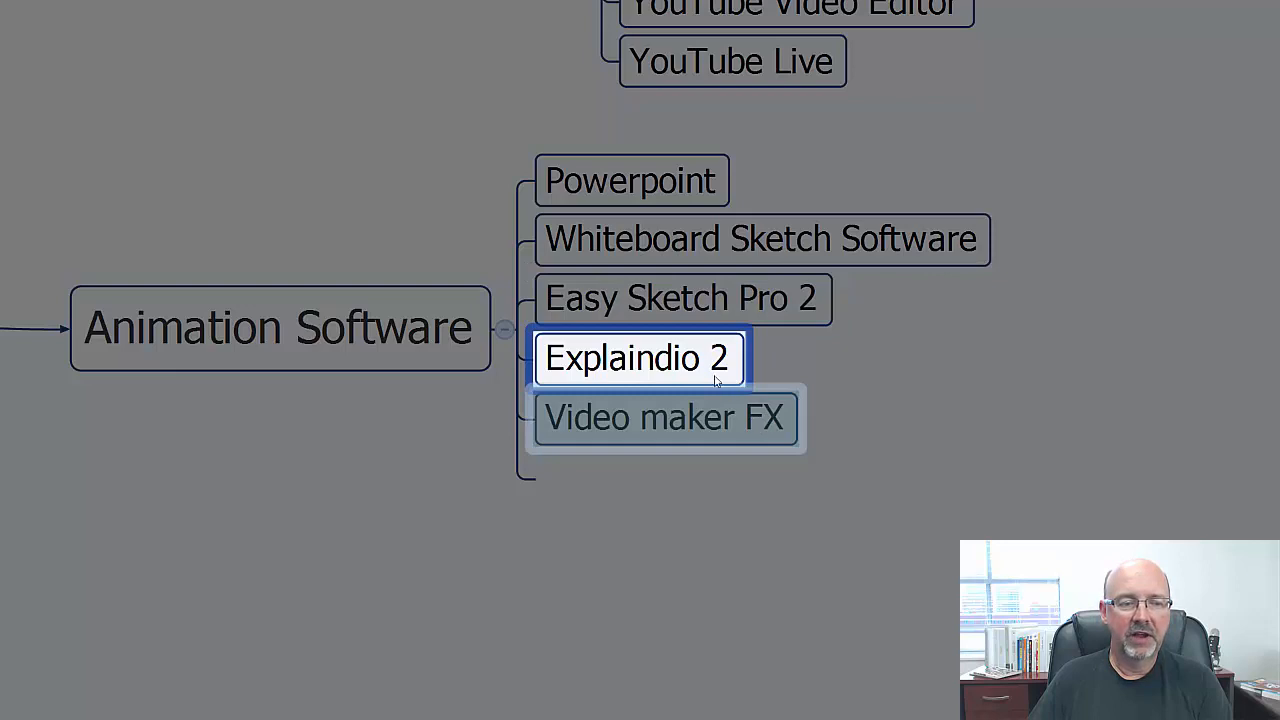
pyautogui.moveTo(757, 425); pyautogui.dragTo(684, 365)
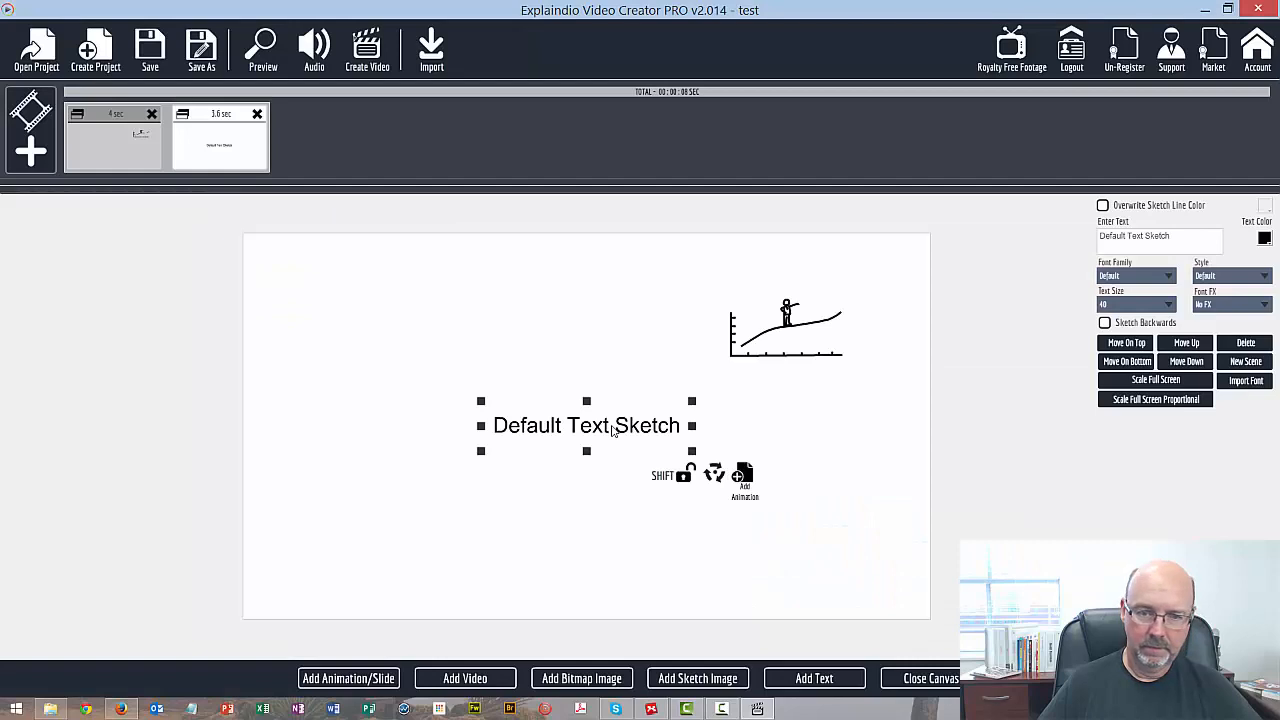
# Replace the default text sketch wording with "So how do you like this ?"
pyautogui.moveTo(1180, 236); pyautogui.dragTo(1057, 243)
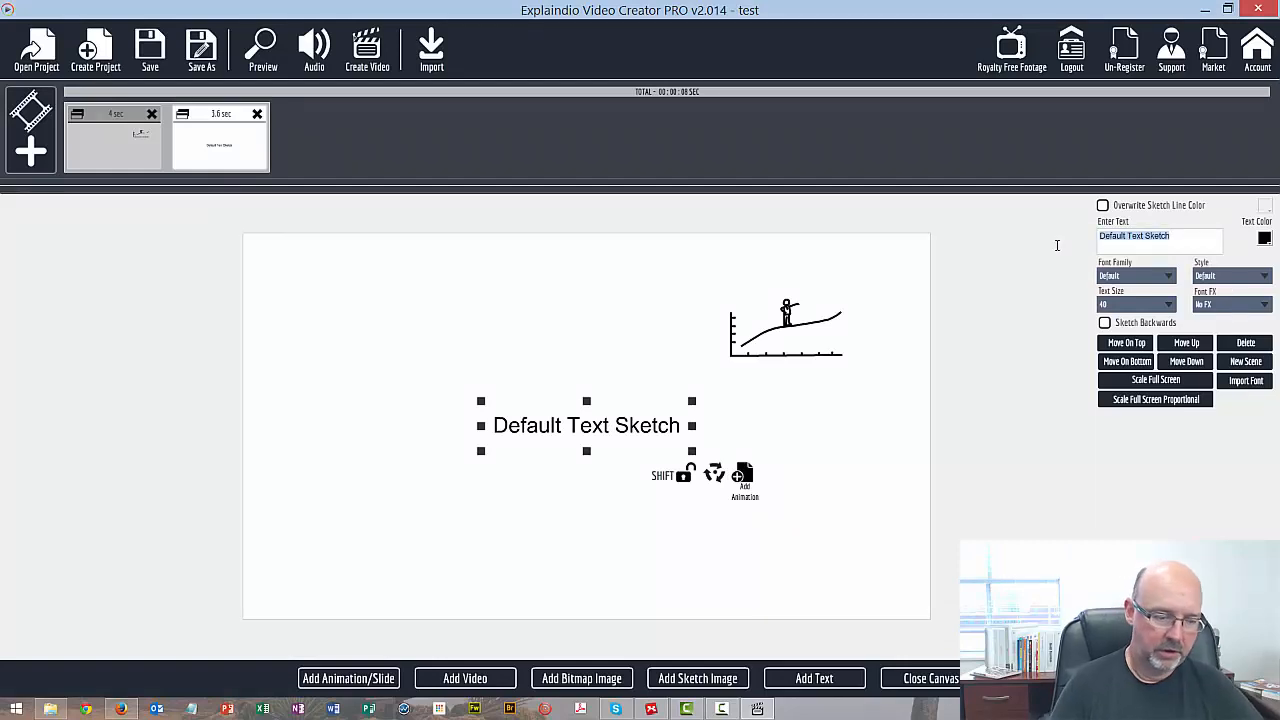
pyautogui.write('So how')
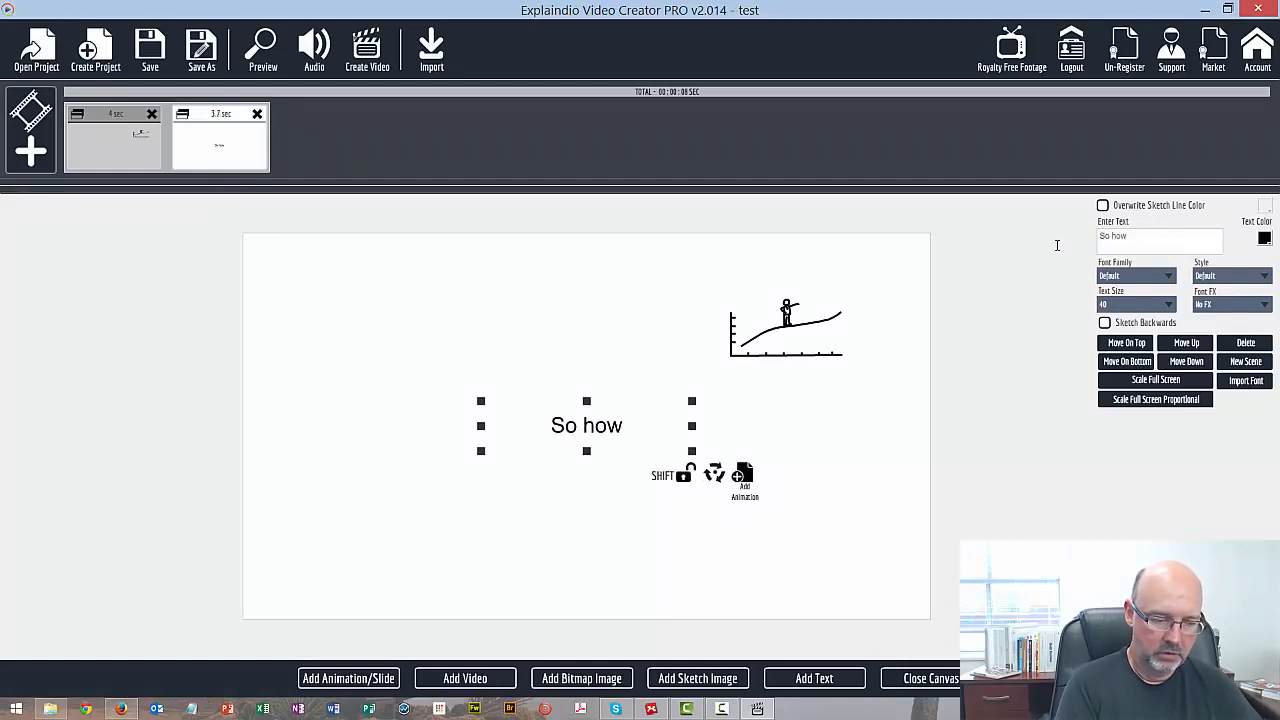
pyautogui.write(' do you like')
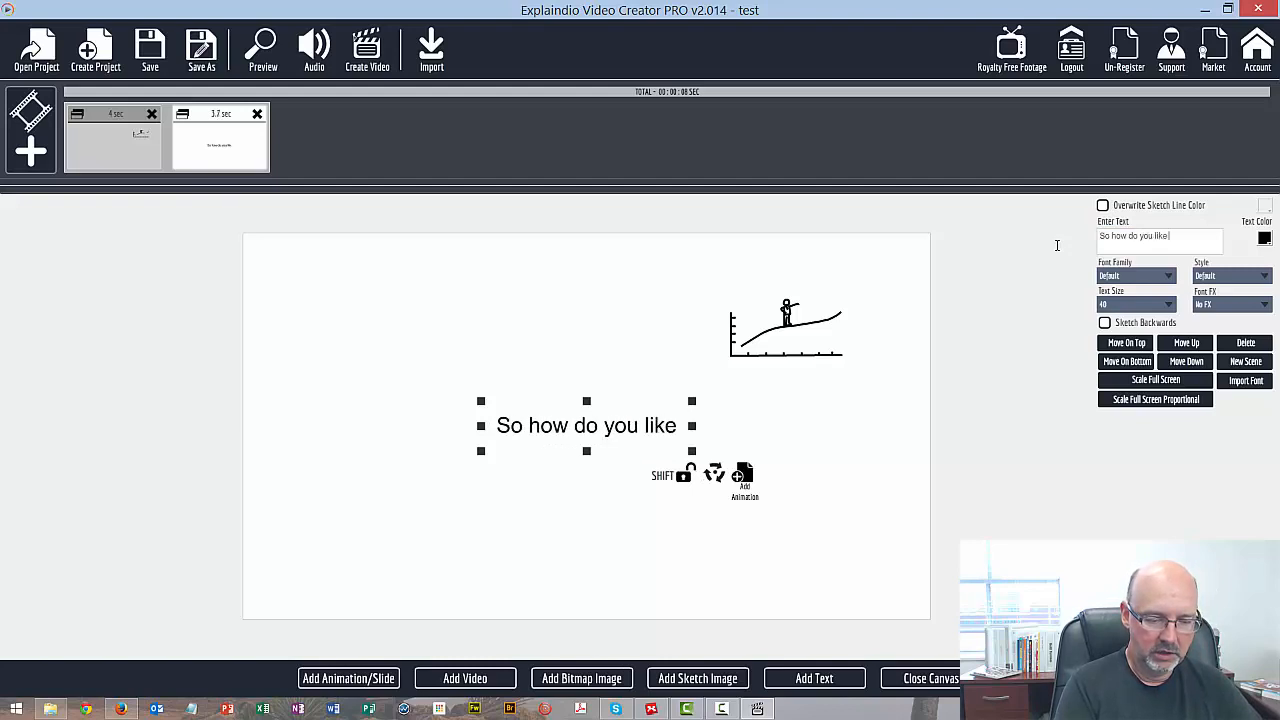
pyautogui.write(' this ?')
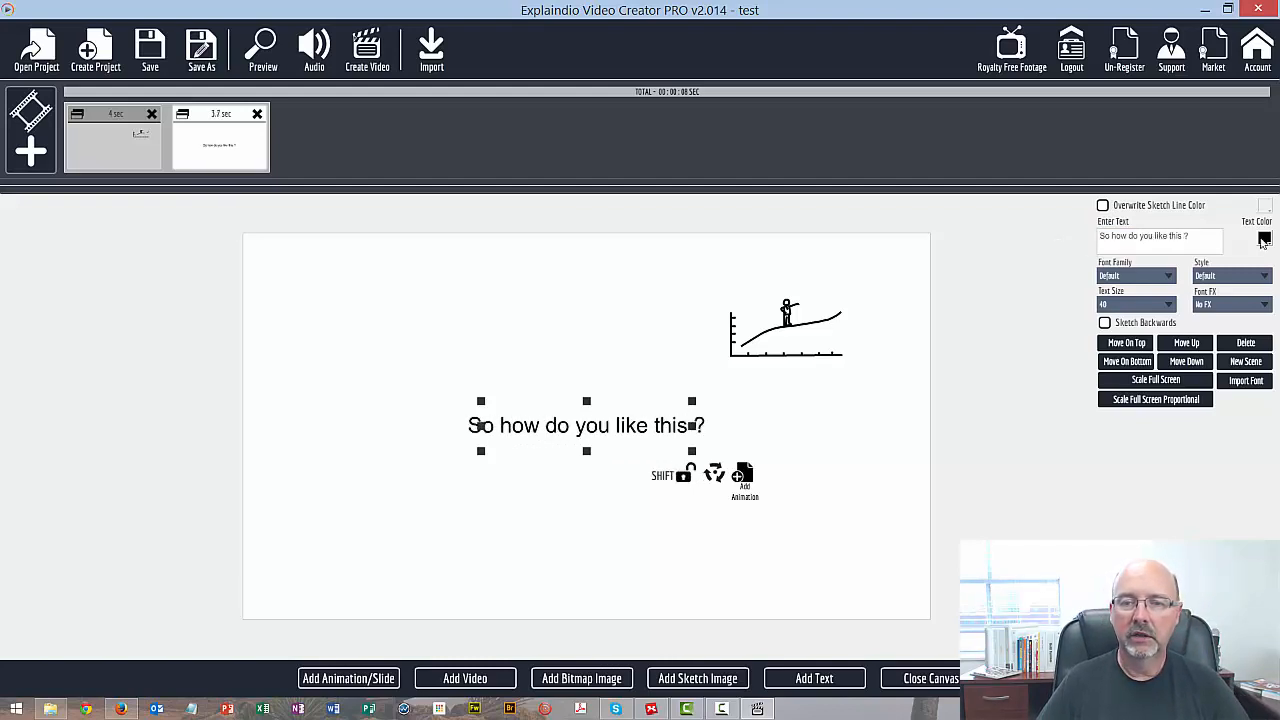
# Colour the "So how do you like this ?" text red and enlarge it to span most of the canvas width
pyautogui.hotkey('ctrl', 'a')
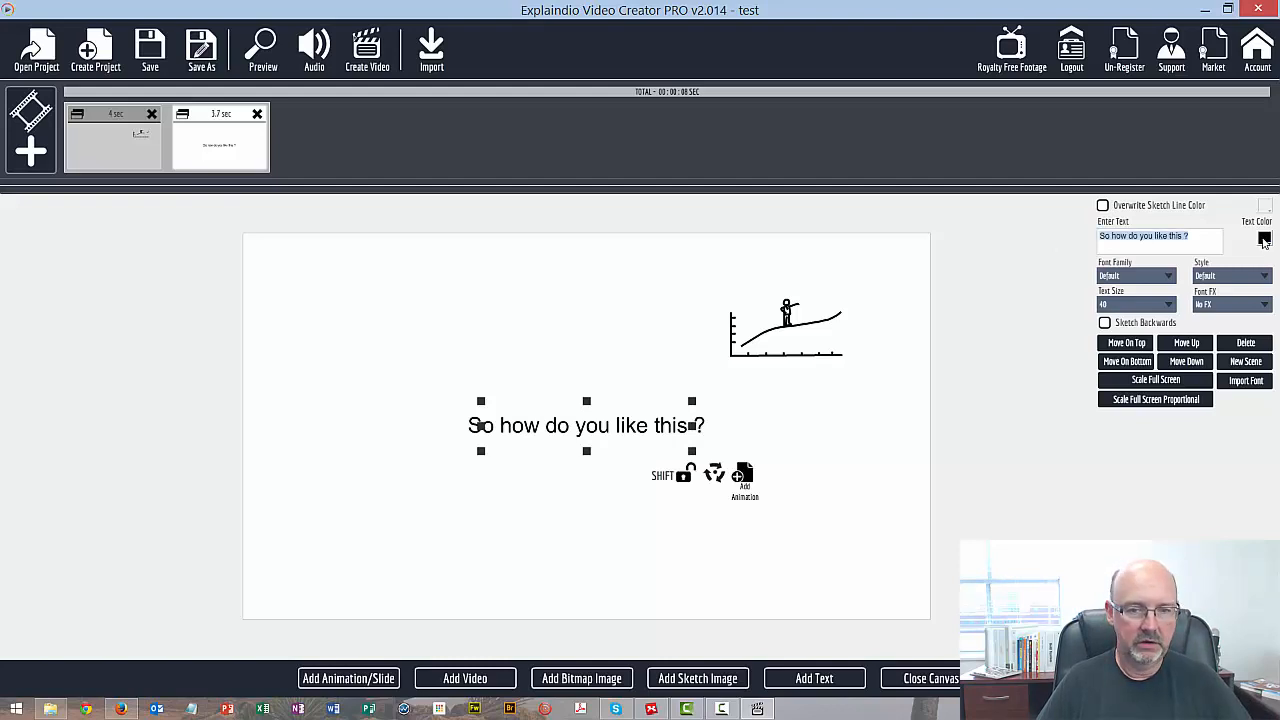
pyautogui.click(1264, 238)
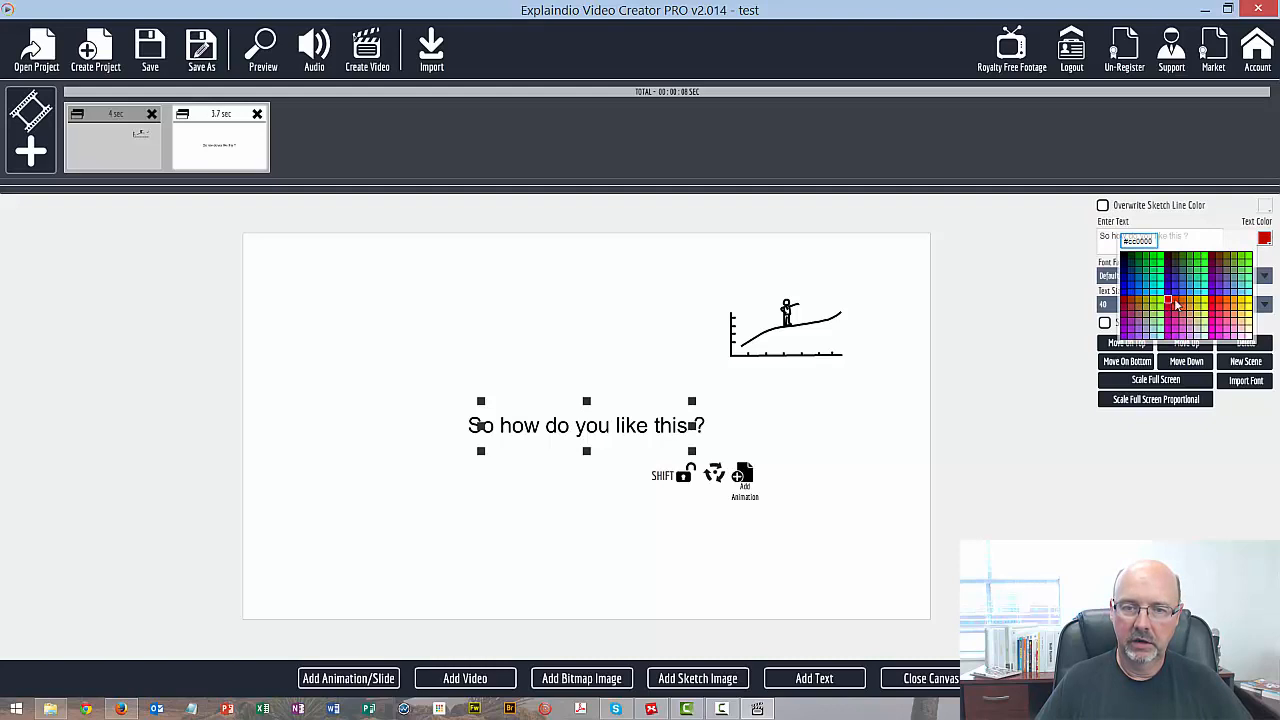
pyautogui.click(1211, 302)
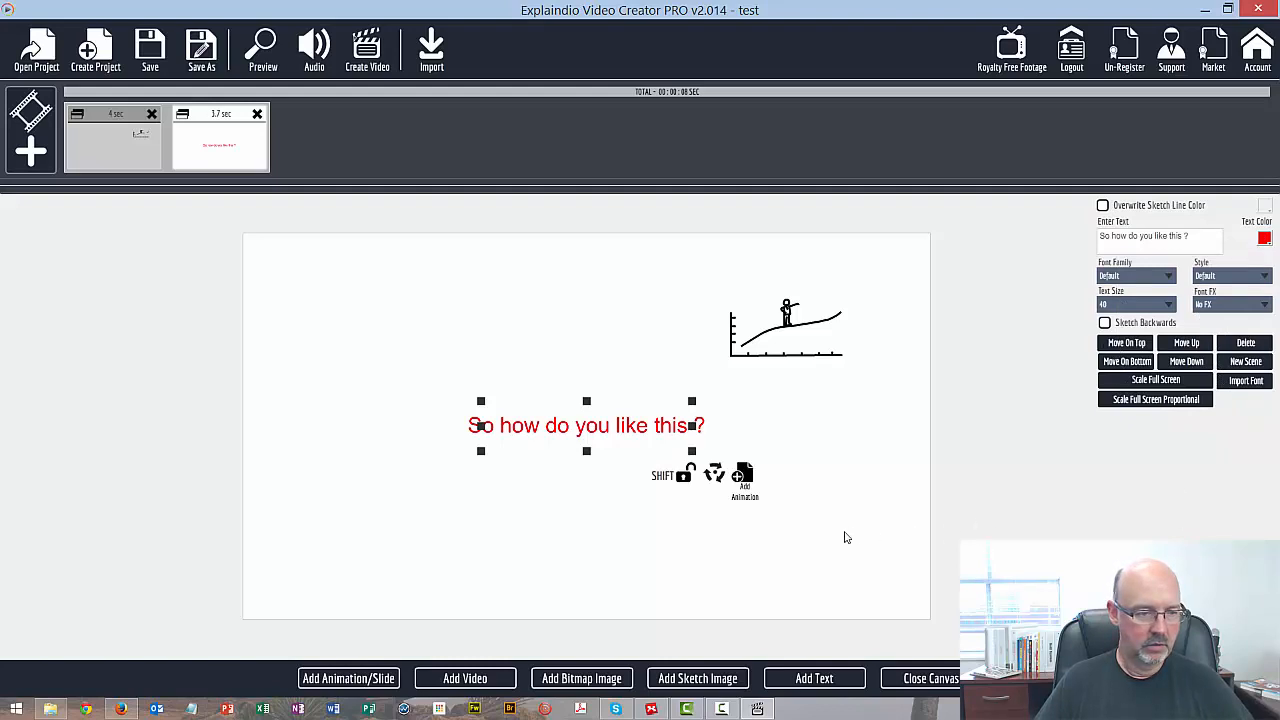
pyautogui.moveTo(690, 455); pyautogui.dragTo(813, 518)
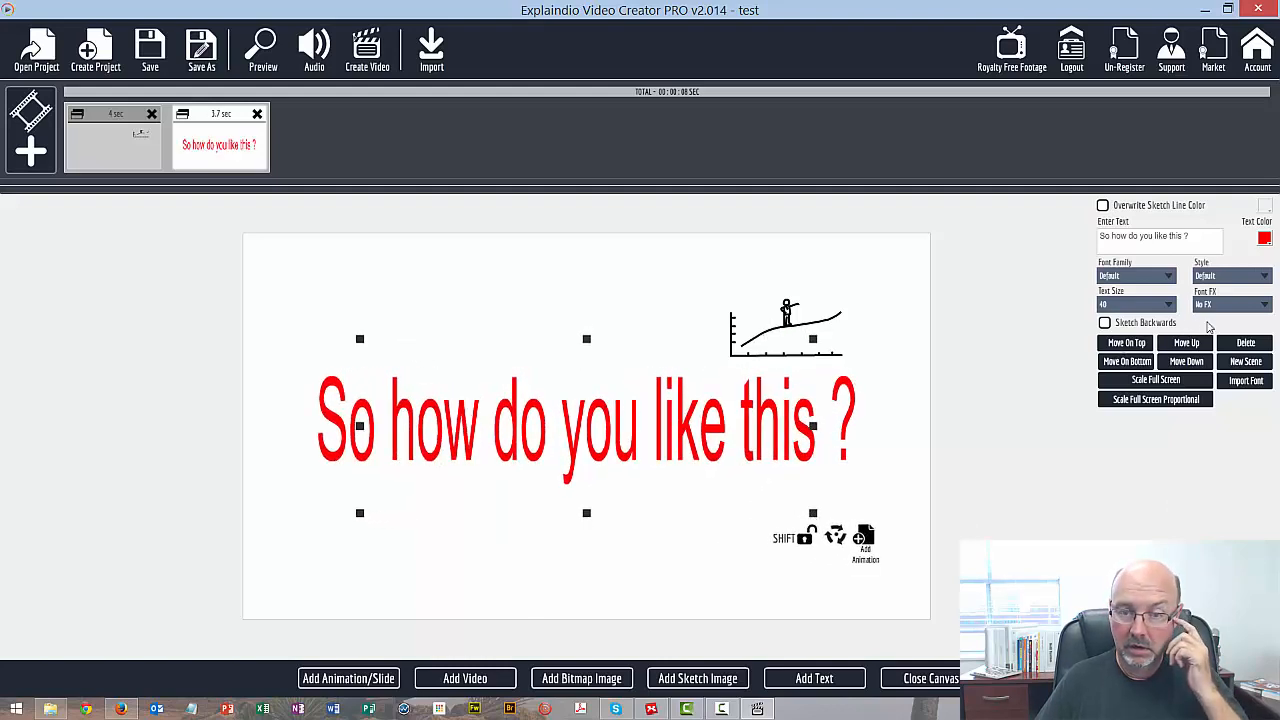
# Apply the Strong Shadow font effect to the red text and slightly reduce its height
pyautogui.click(1264, 305)
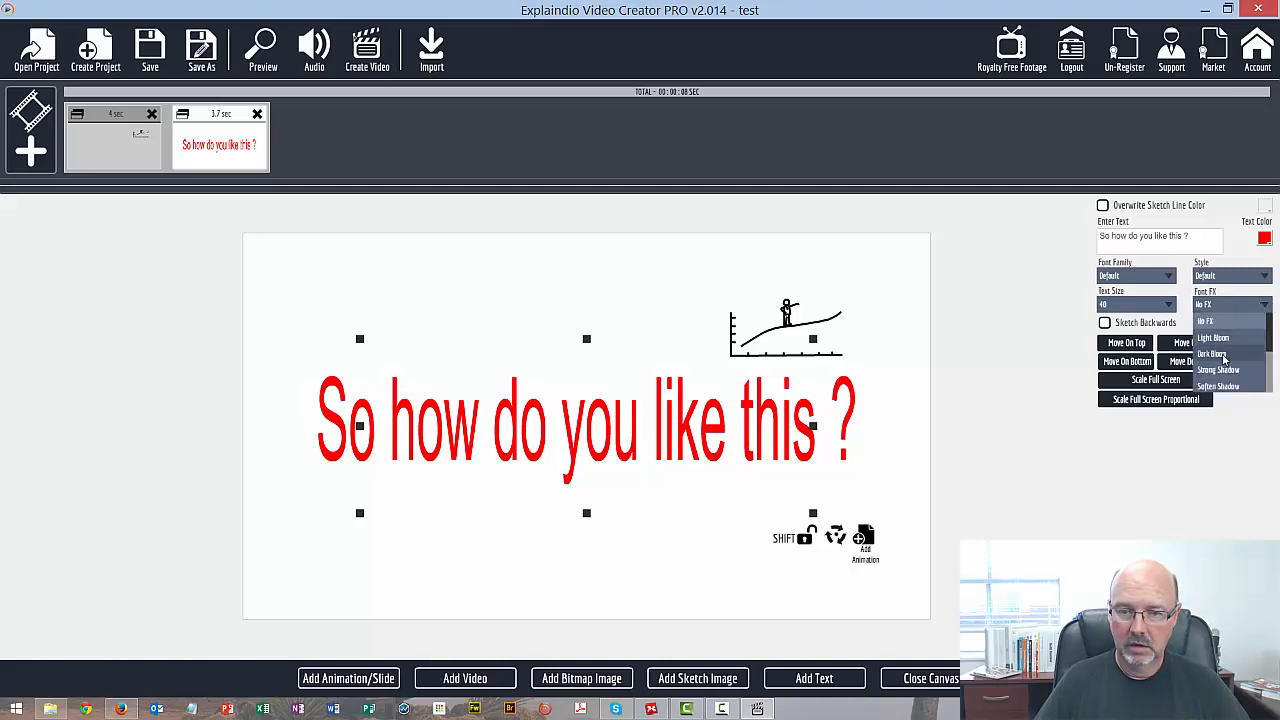
pyautogui.click(1223, 372)
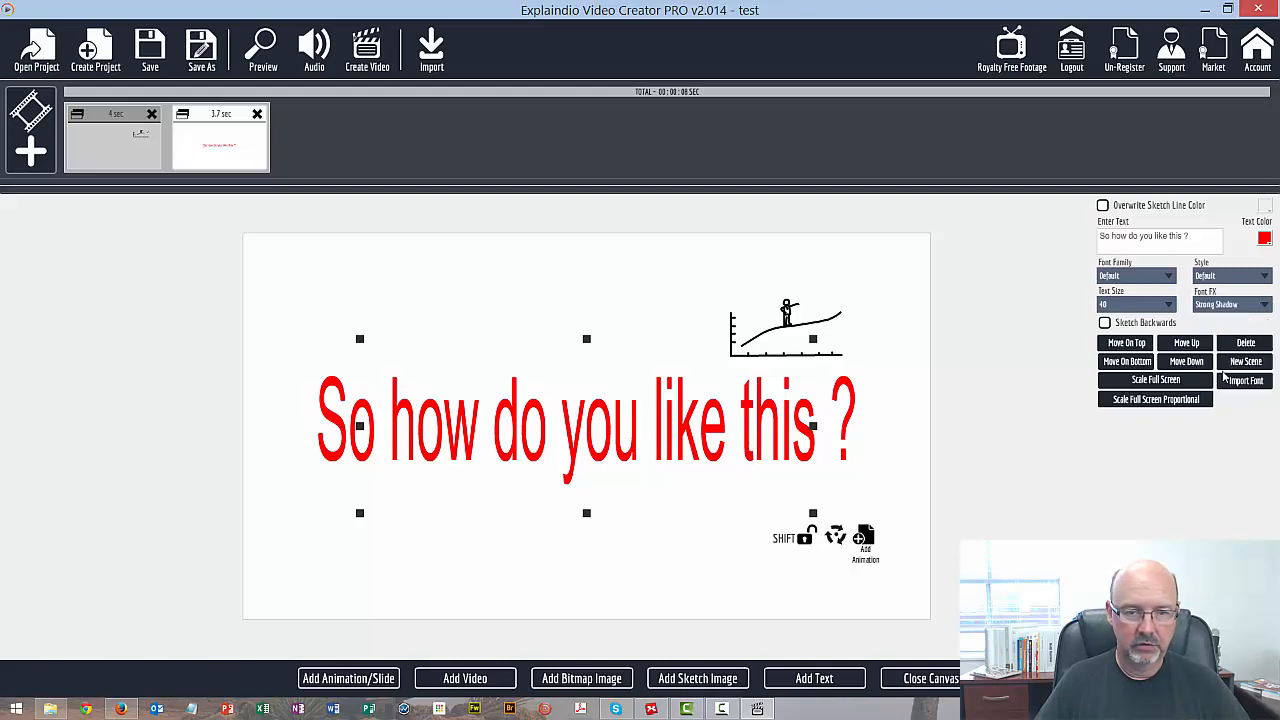
pyautogui.click(1244, 277)
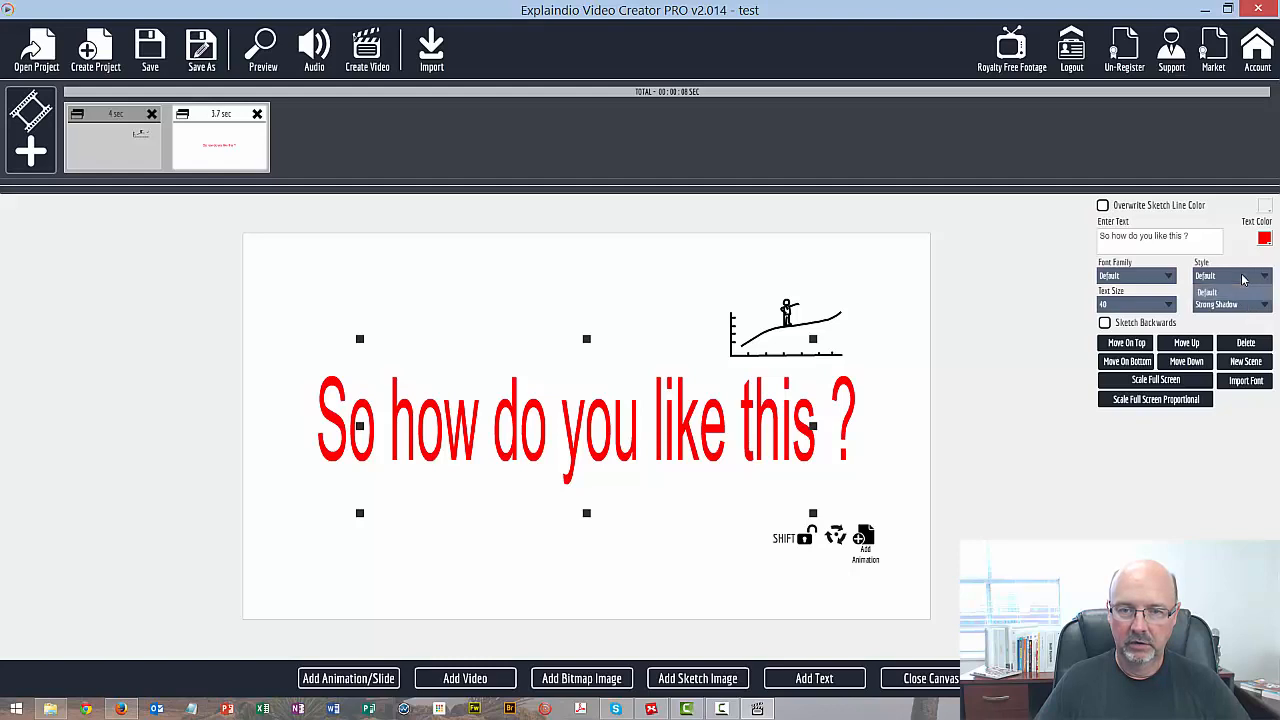
pyautogui.click(1238, 308)
pyautogui.click(1218, 310)
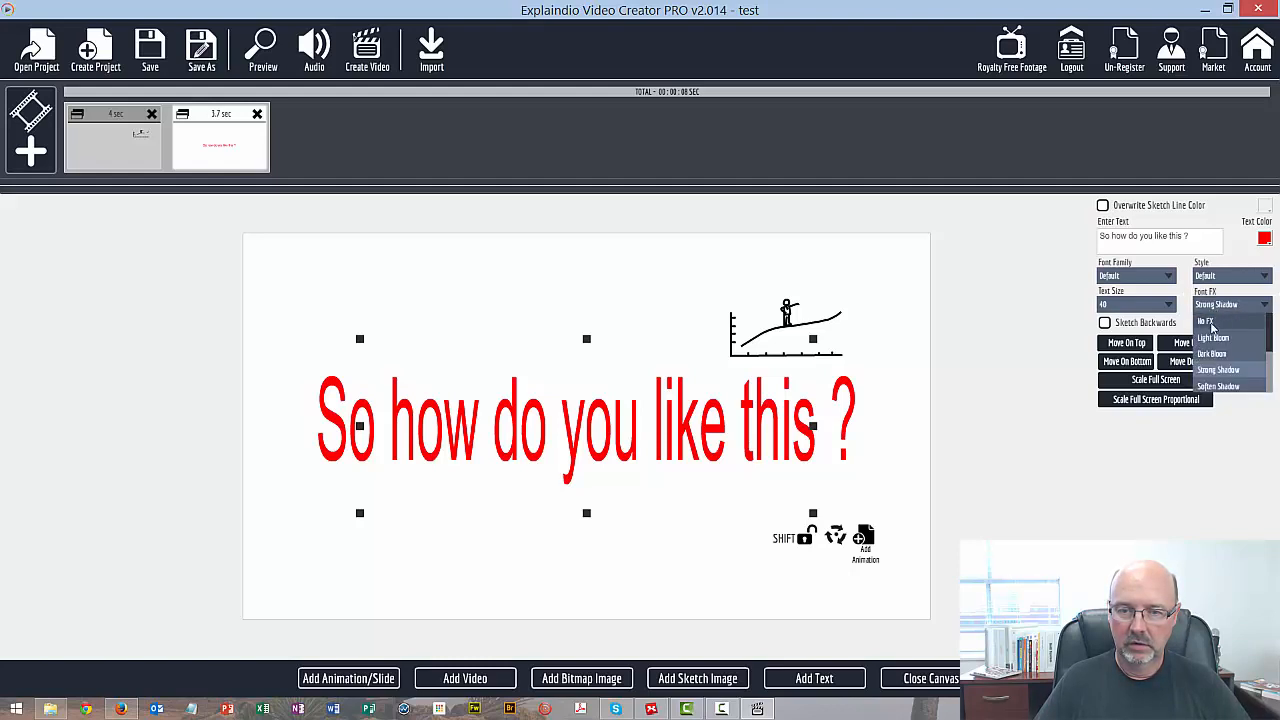
pyautogui.click(1218, 370)
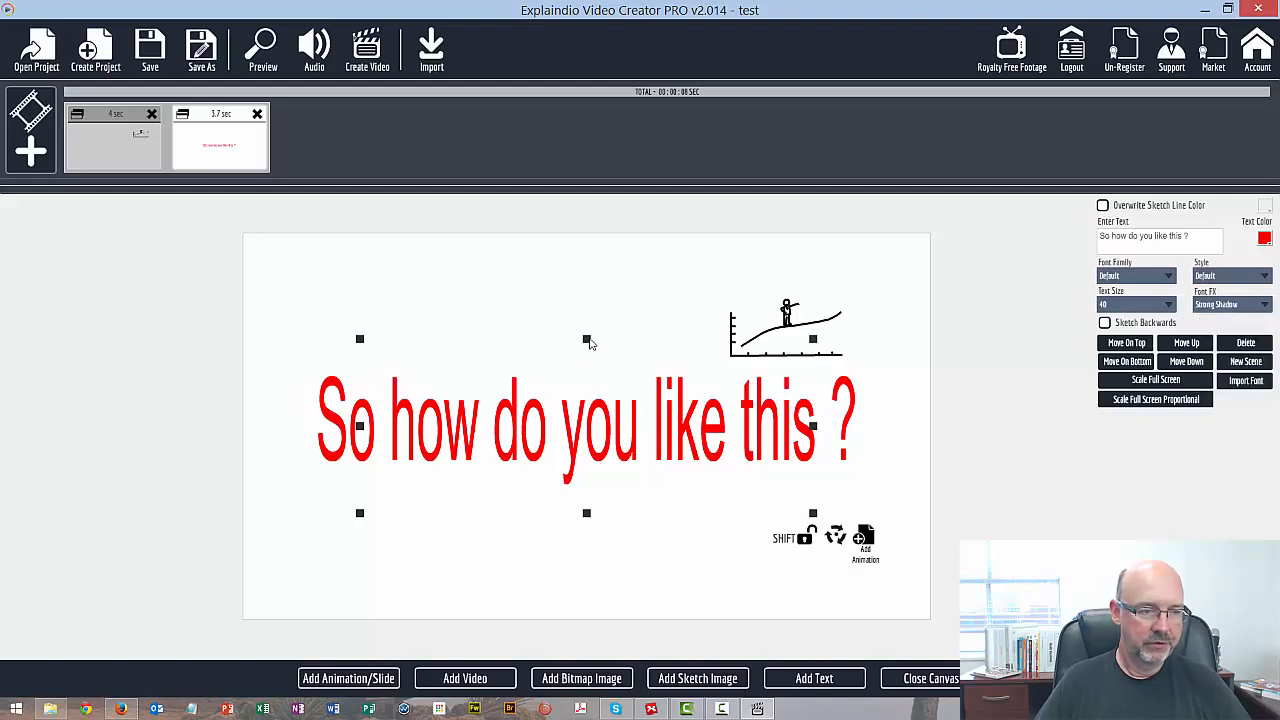
pyautogui.moveTo(590, 343); pyautogui.dragTo(594, 355)
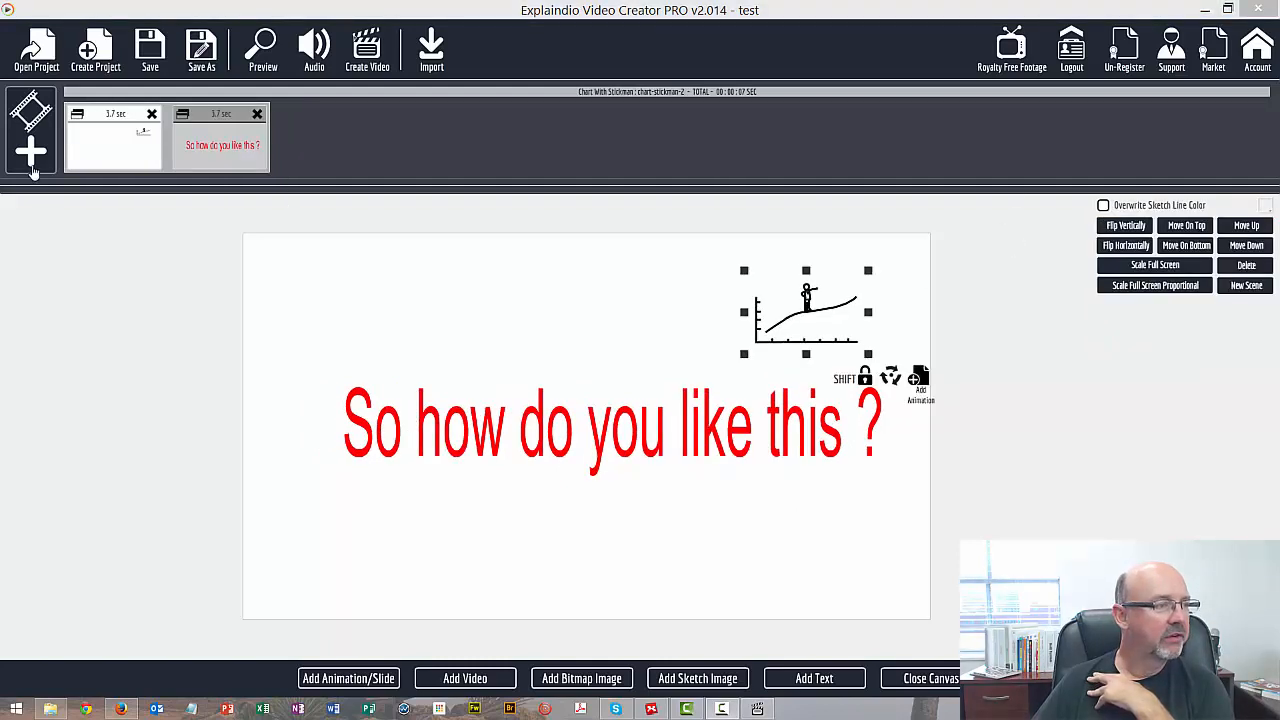
# Create a new scene and add a text element to it
pyautogui.click(31, 158)
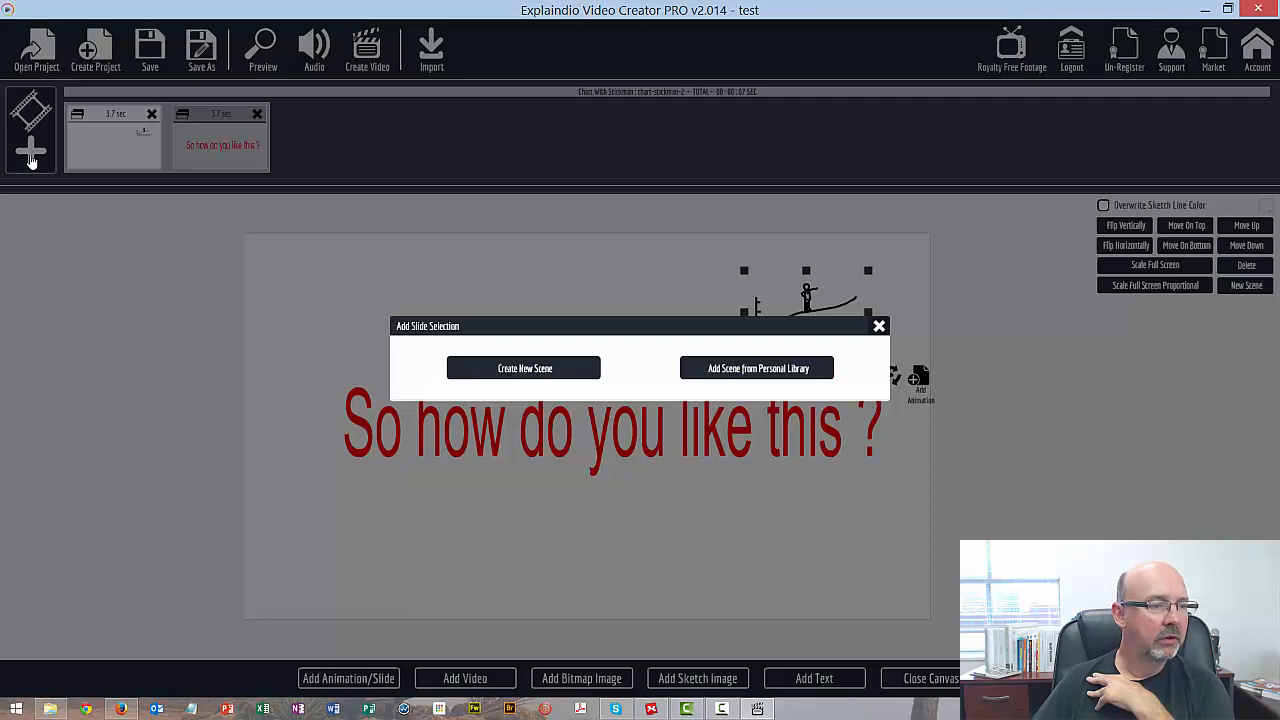
pyautogui.click(509, 370)
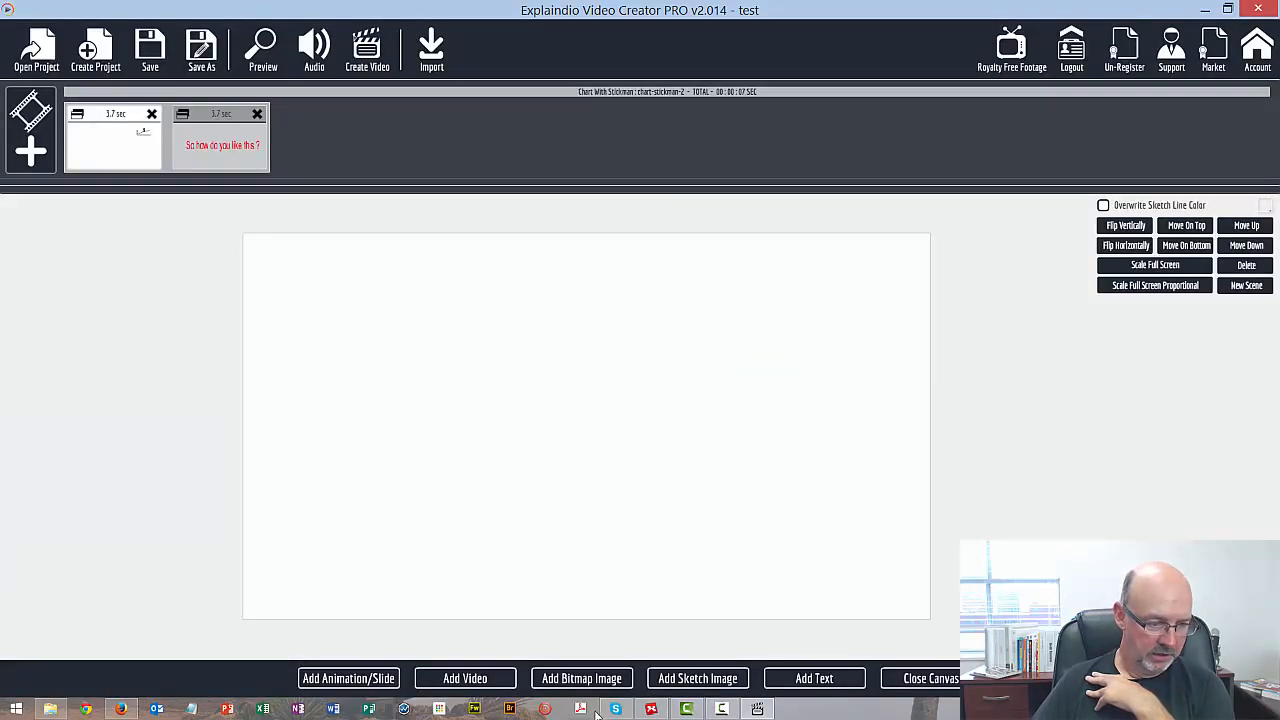
pyautogui.click(790, 680)
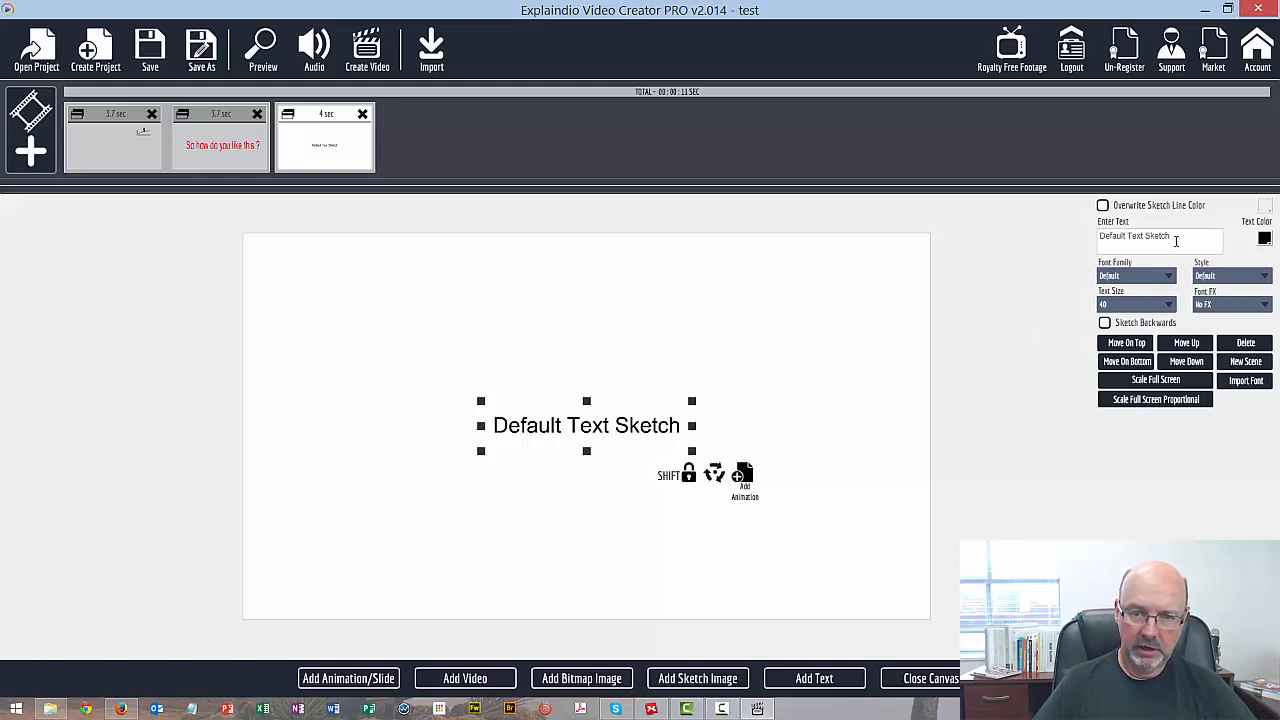
# Replace the new text element's default wording with "What I'm about to show you is incredible"
pyautogui.moveTo(1177, 237); pyautogui.dragTo(1078, 238)
pyautogui.write('WHat')
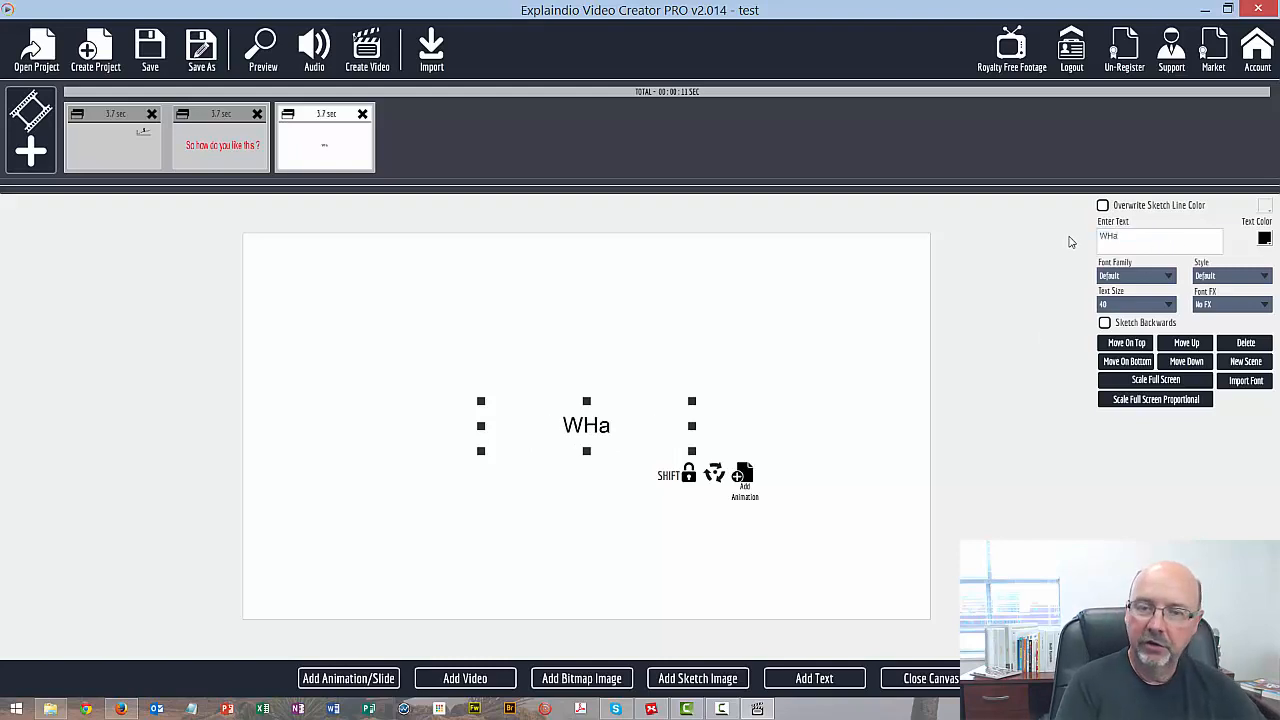
pyautogui.press('BackSpace')
pyautogui.press('BackSpace')
pyautogui.press('BackSpace')
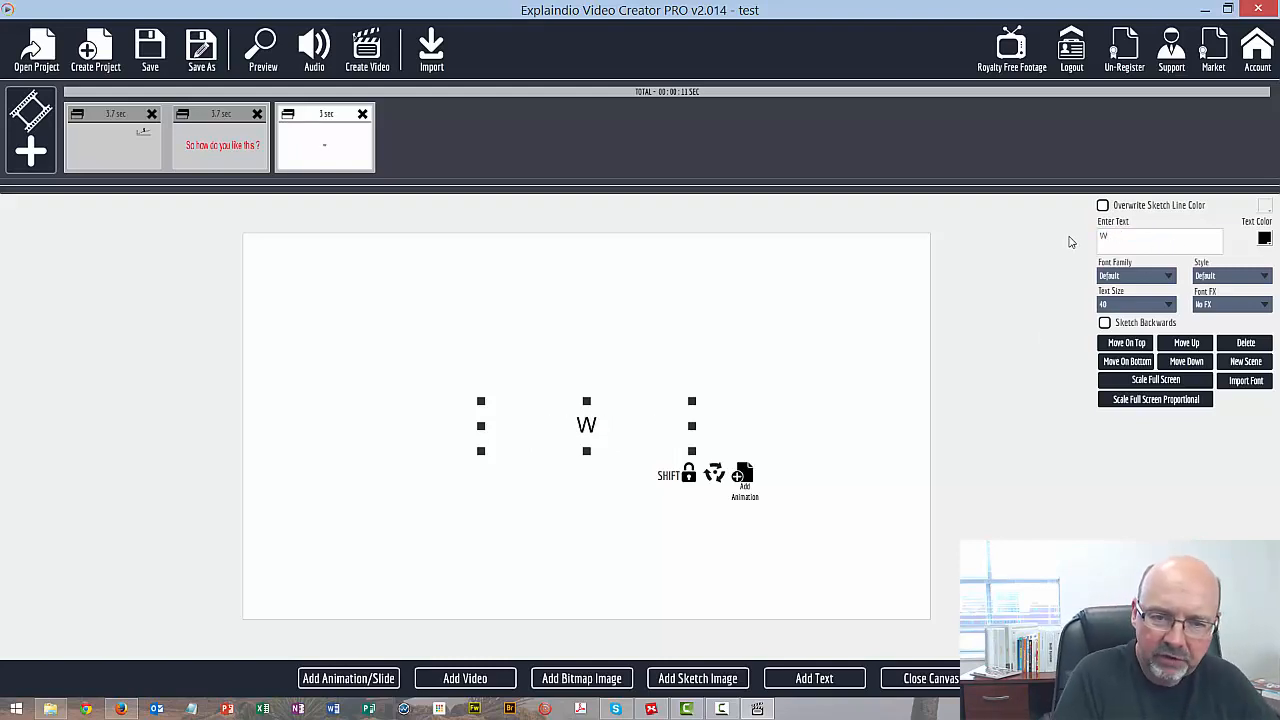
pyautogui.write('hat')
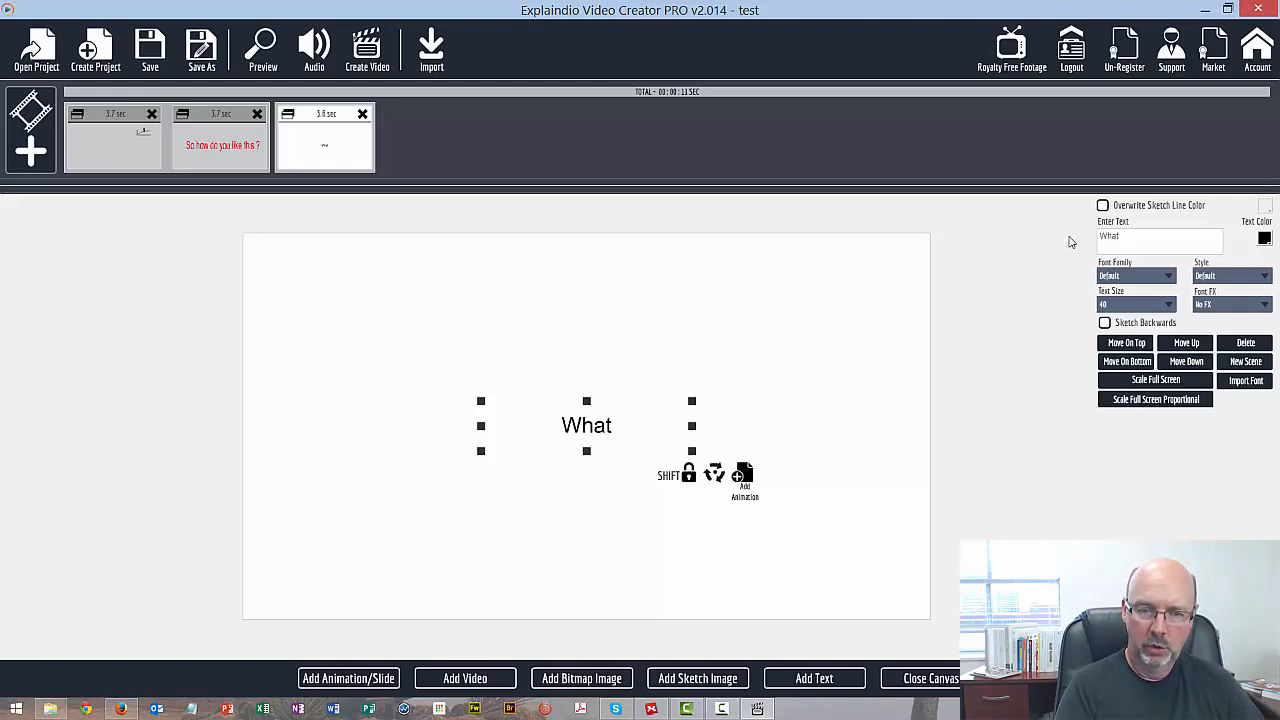
pyautogui.write(' I')
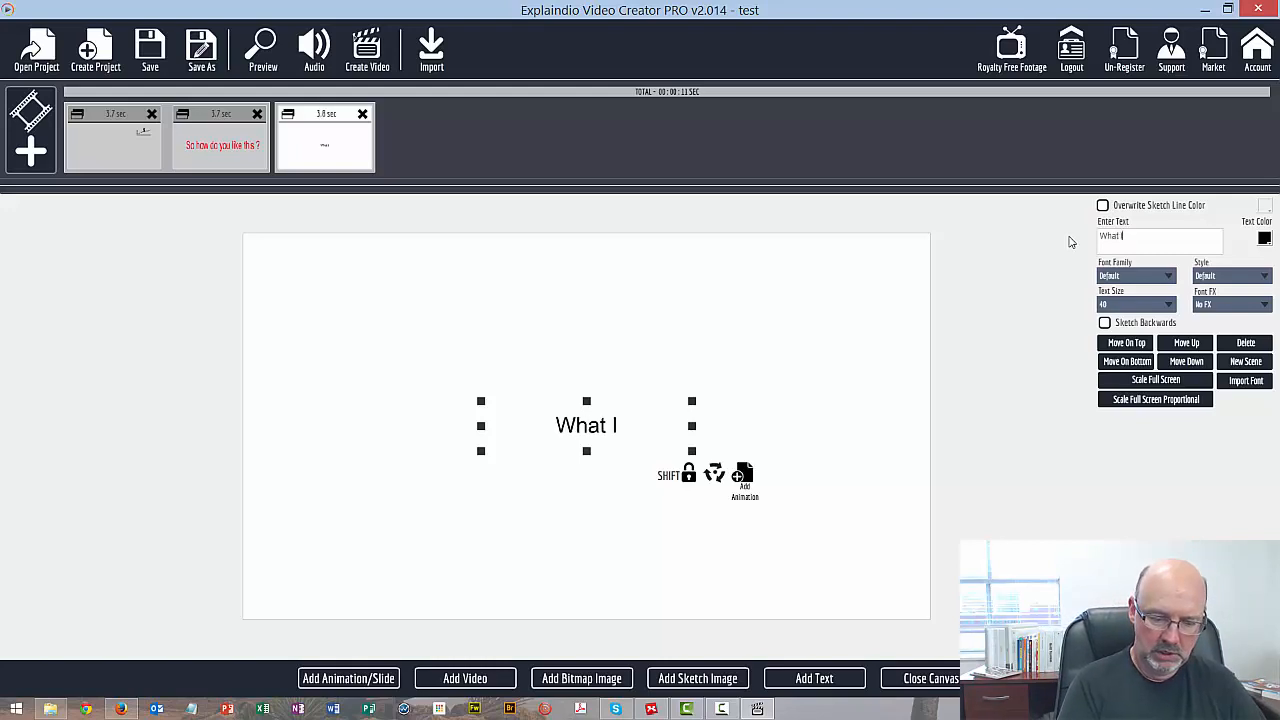
pyautogui.write("'m about to show")
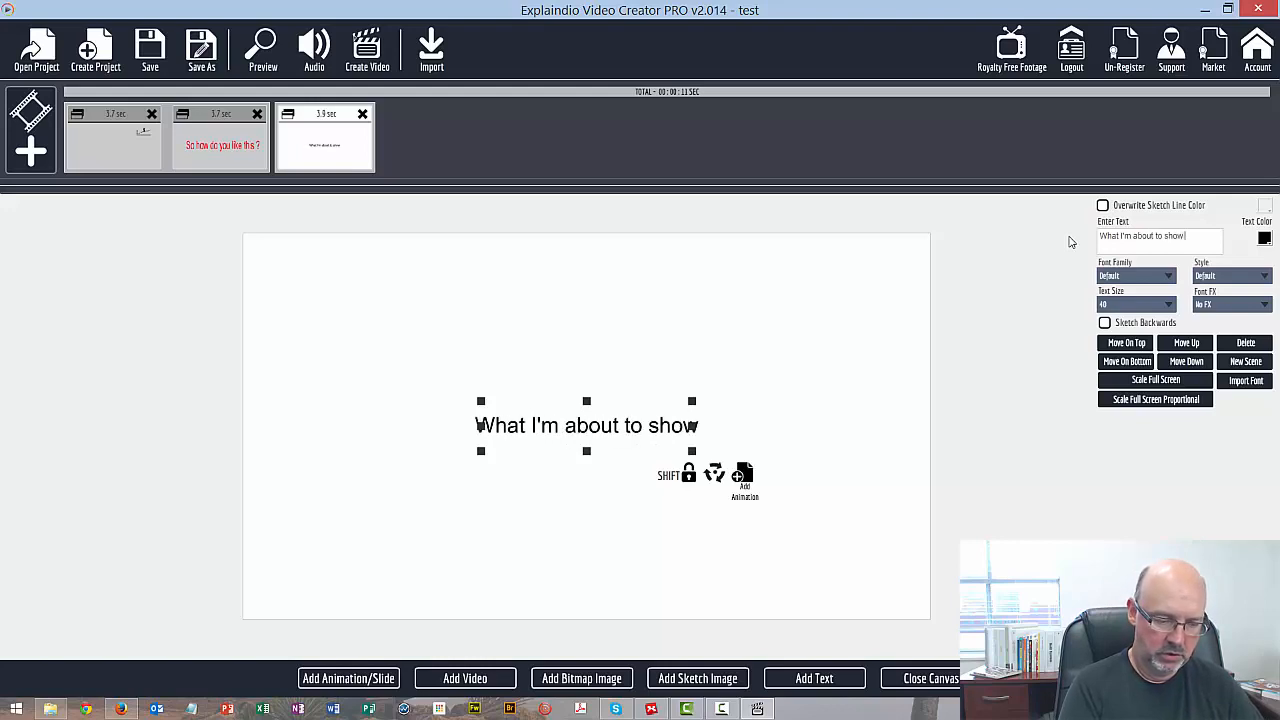
pyautogui.write(' you is inc')
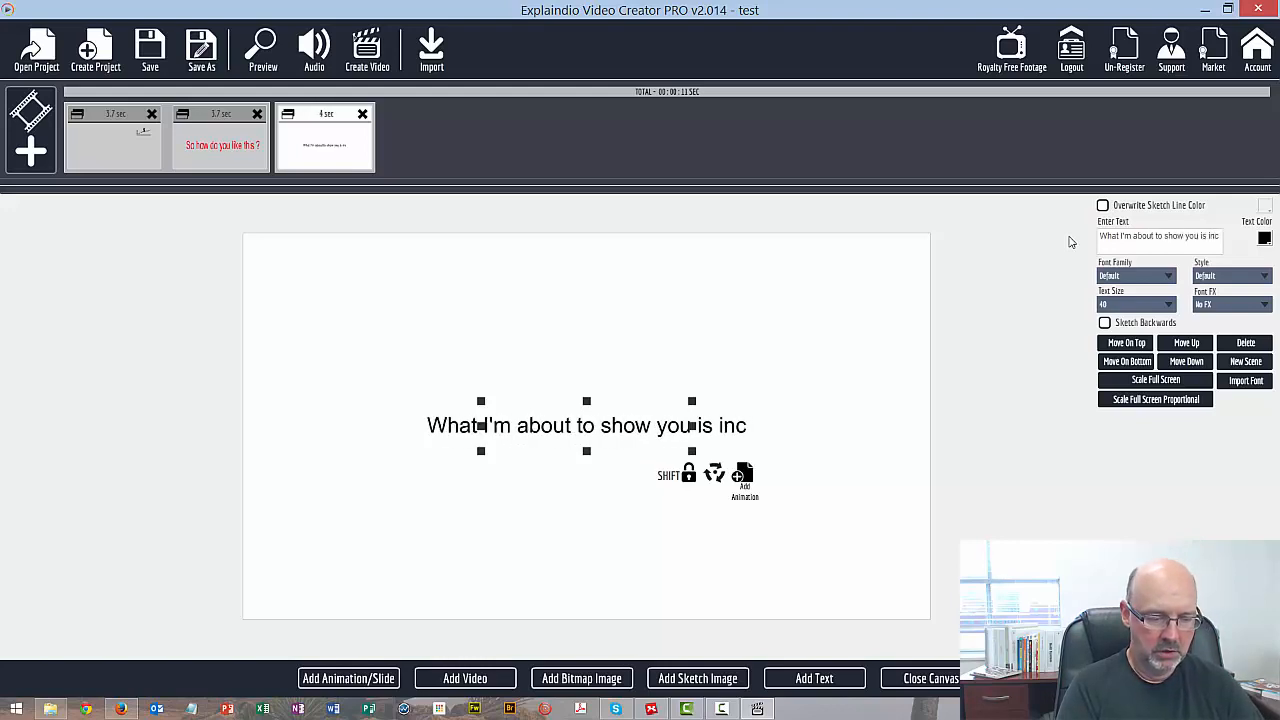
pyautogui.write('redible')
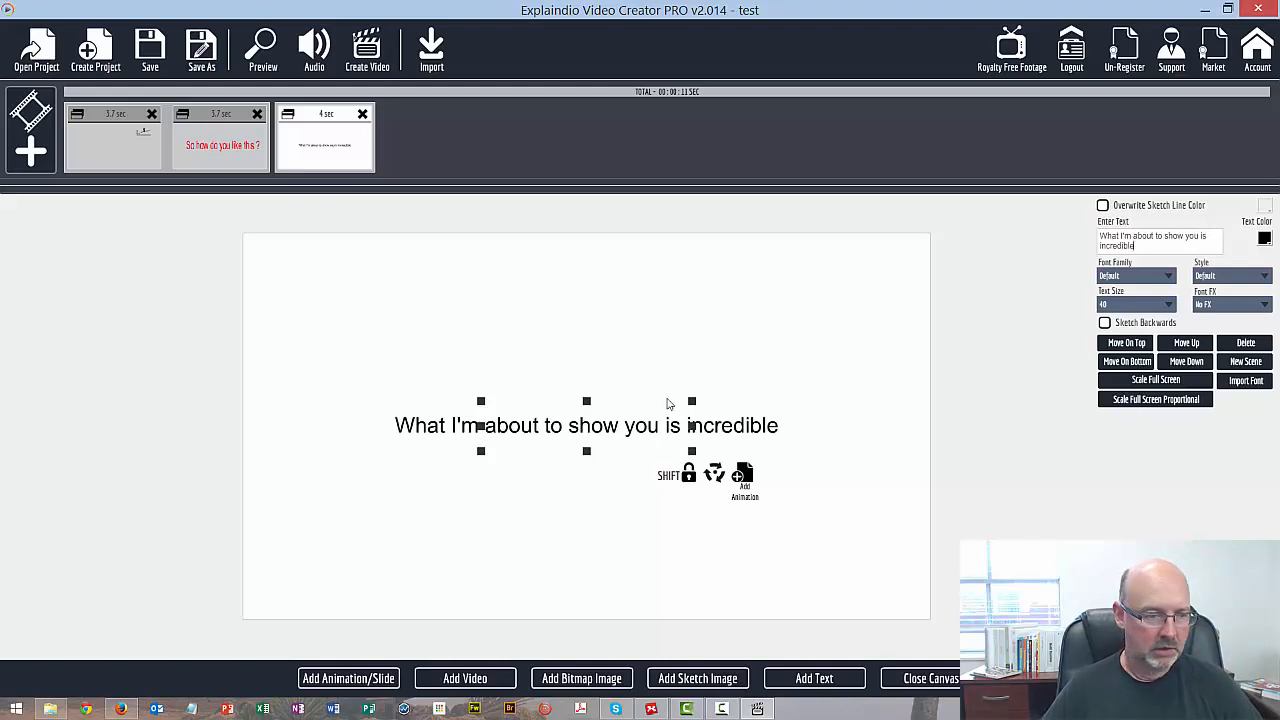
# Set the new scene's text size to 100 and break the line after "What I'm about to"
pyautogui.moveTo(614, 428)
pyautogui.mouseDown()
pyautogui.moveTo(639, 417)
pyautogui.moveTo(616, 419)
pyautogui.mouseUp()
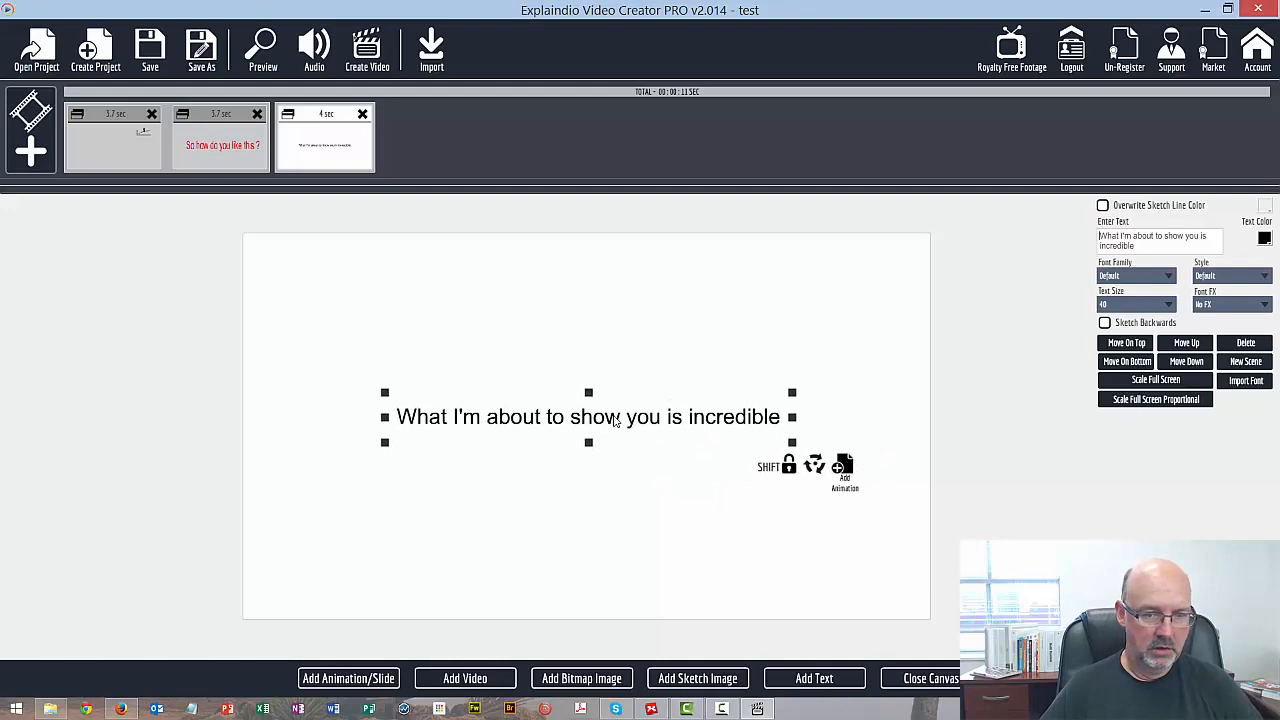
pyautogui.click(1126, 303)
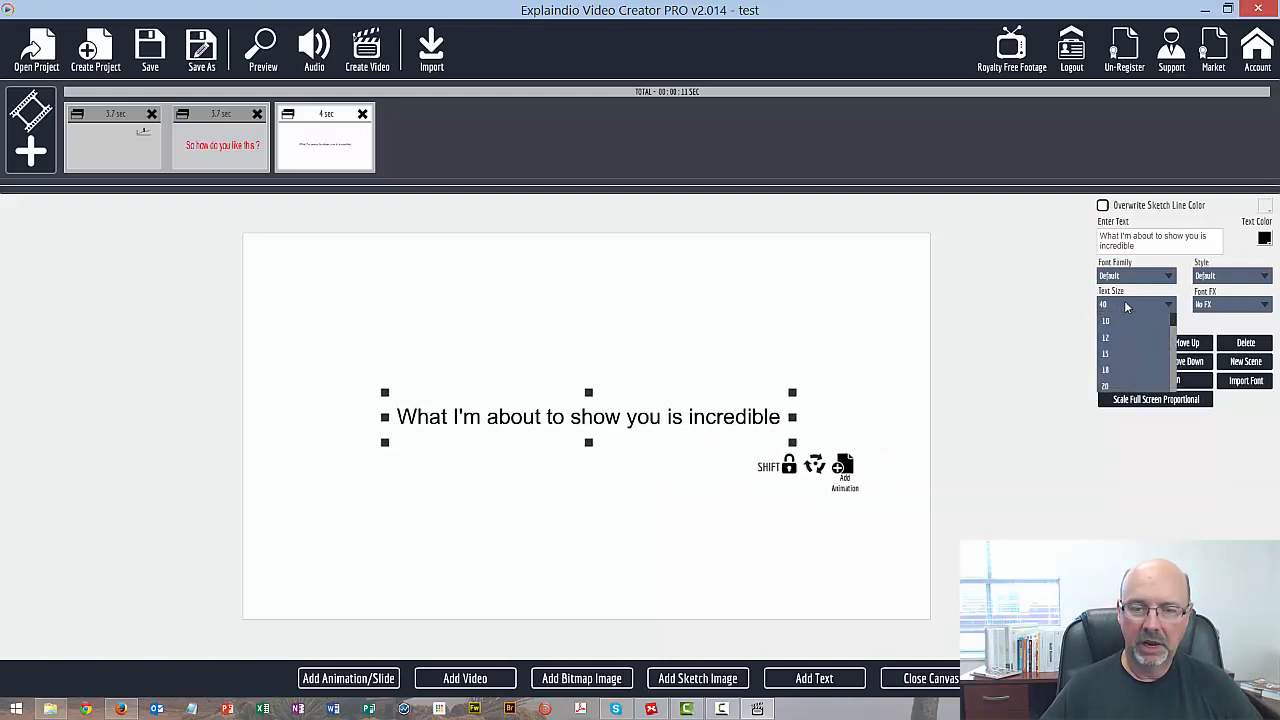
pyautogui.click(1173, 378)
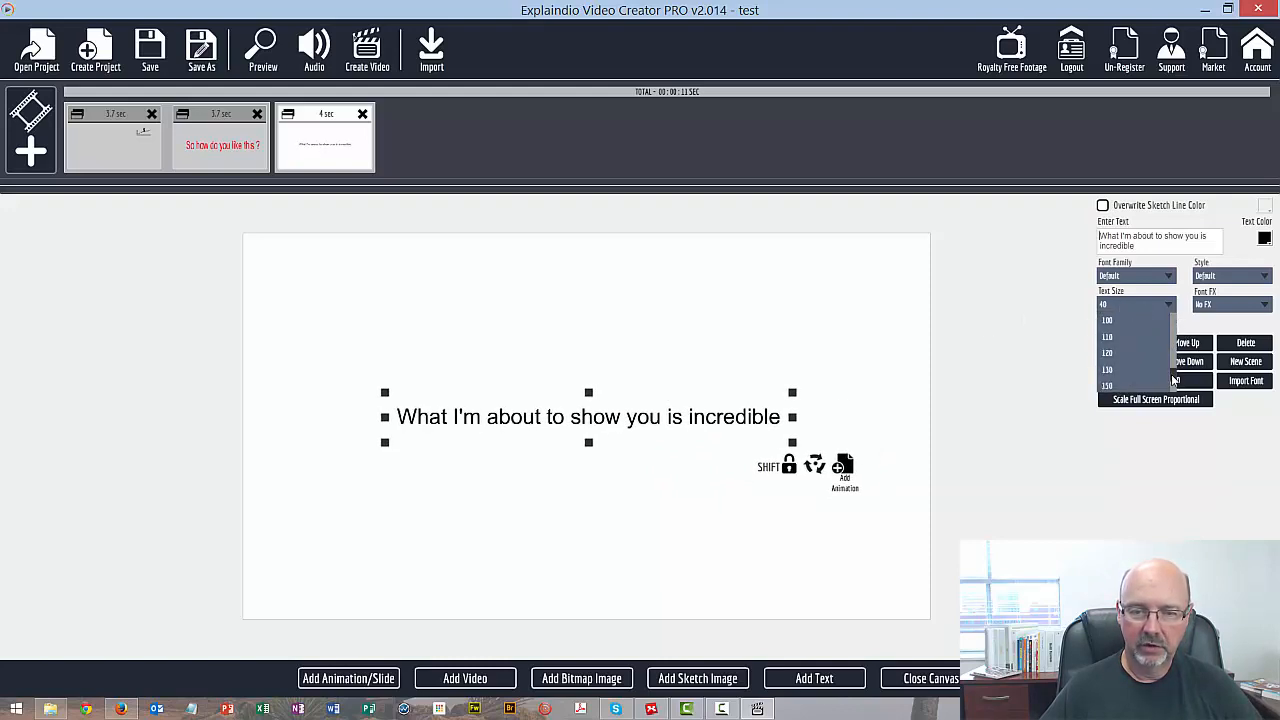
pyautogui.click(1136, 319)
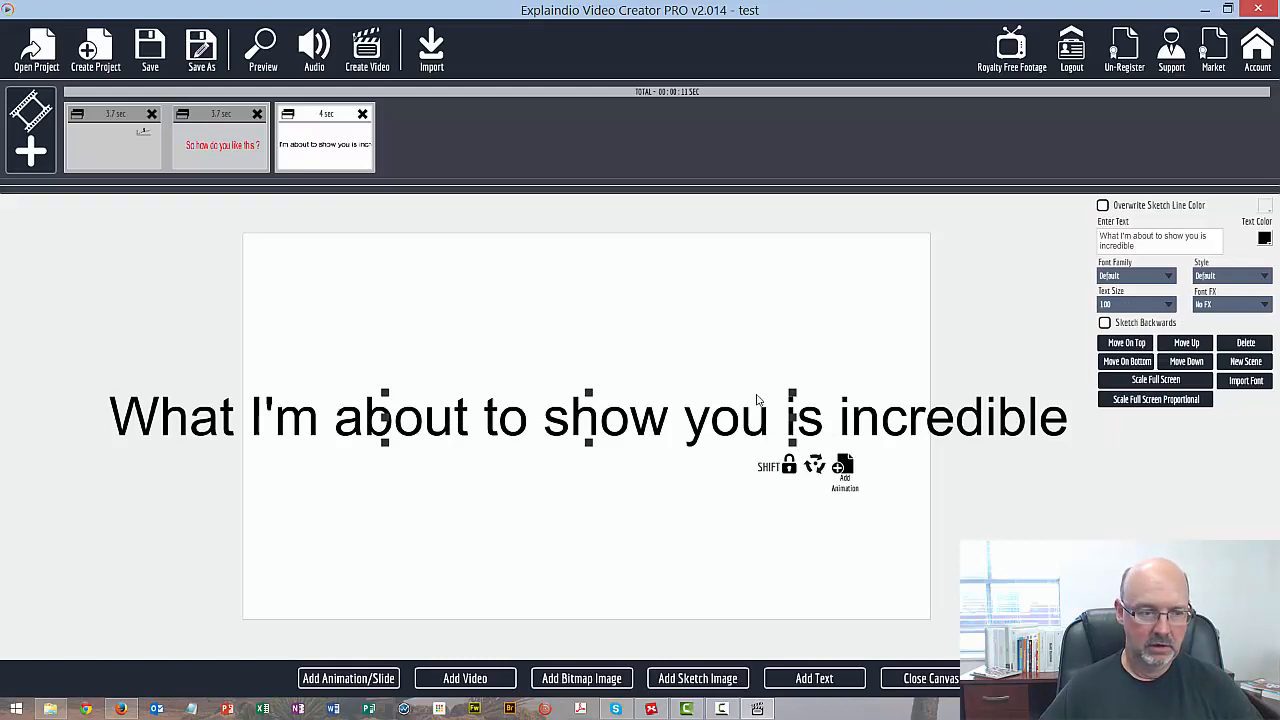
pyautogui.click(600, 435)
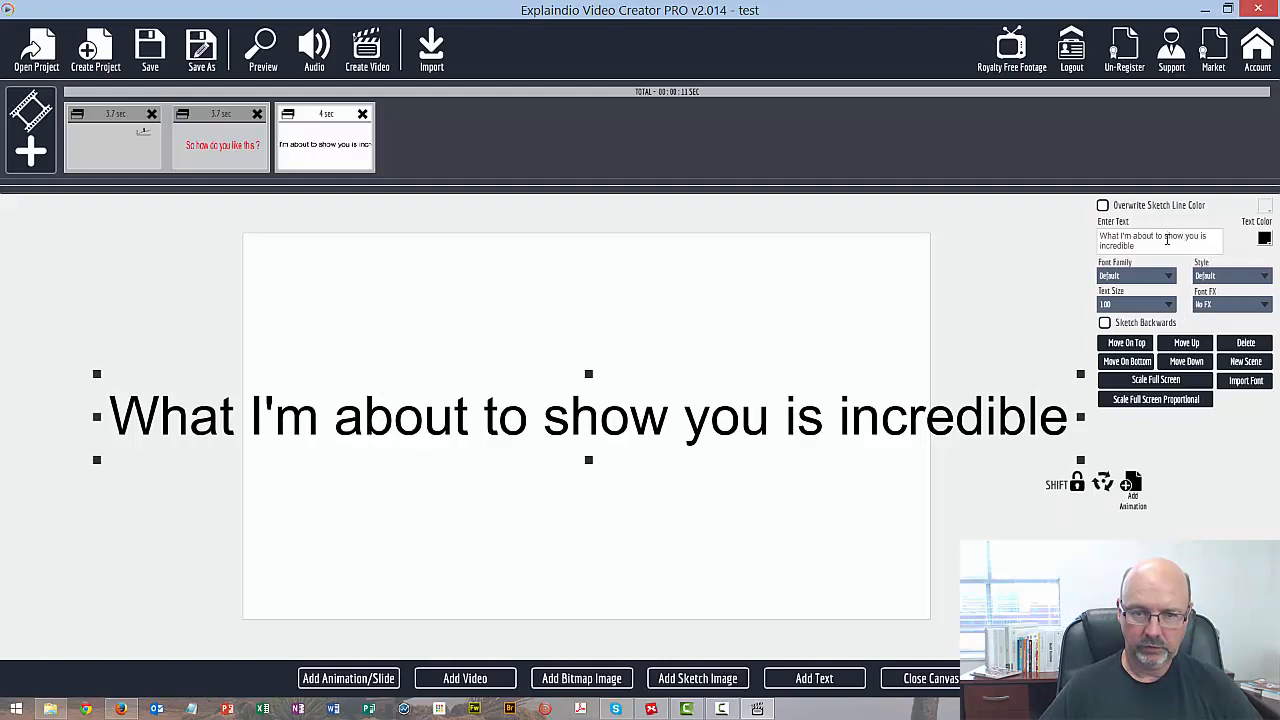
pyautogui.click(1164, 237)
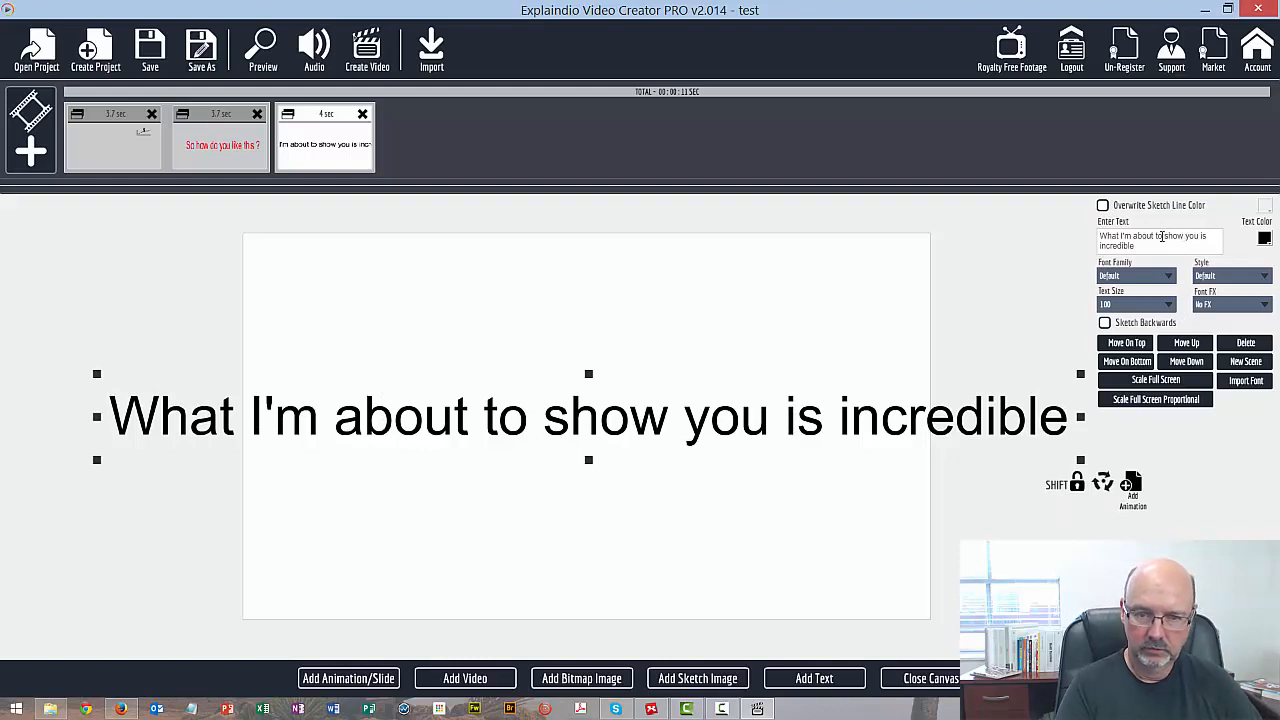
pyautogui.press('Return')
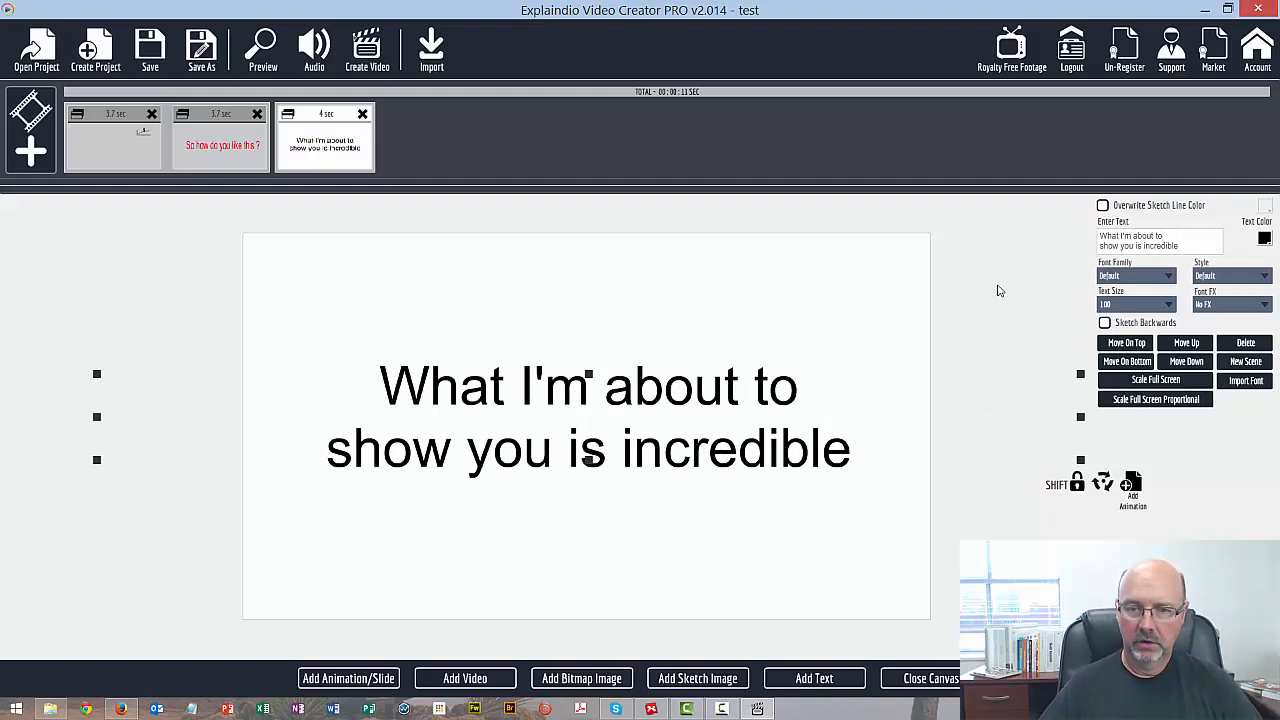
# Open the choices for adding an animation or slide, and close them without adding anything
pyautogui.click(348, 678)
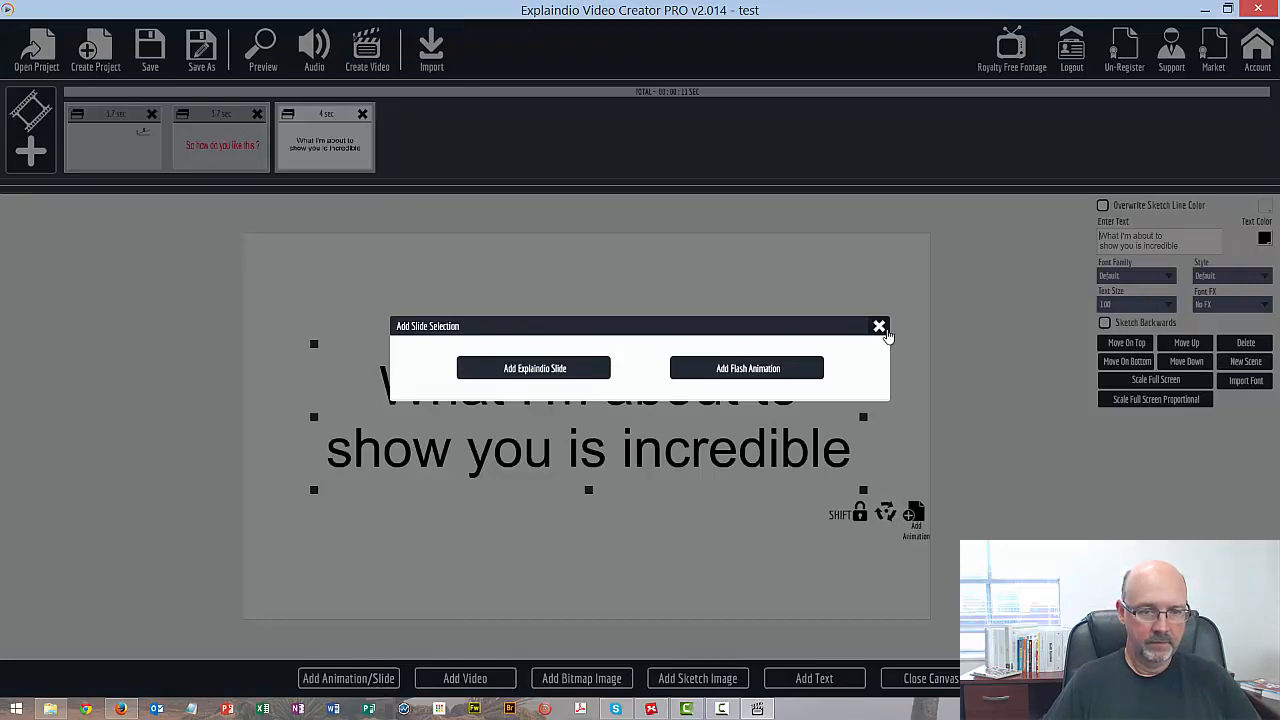
pyautogui.click(879, 327)
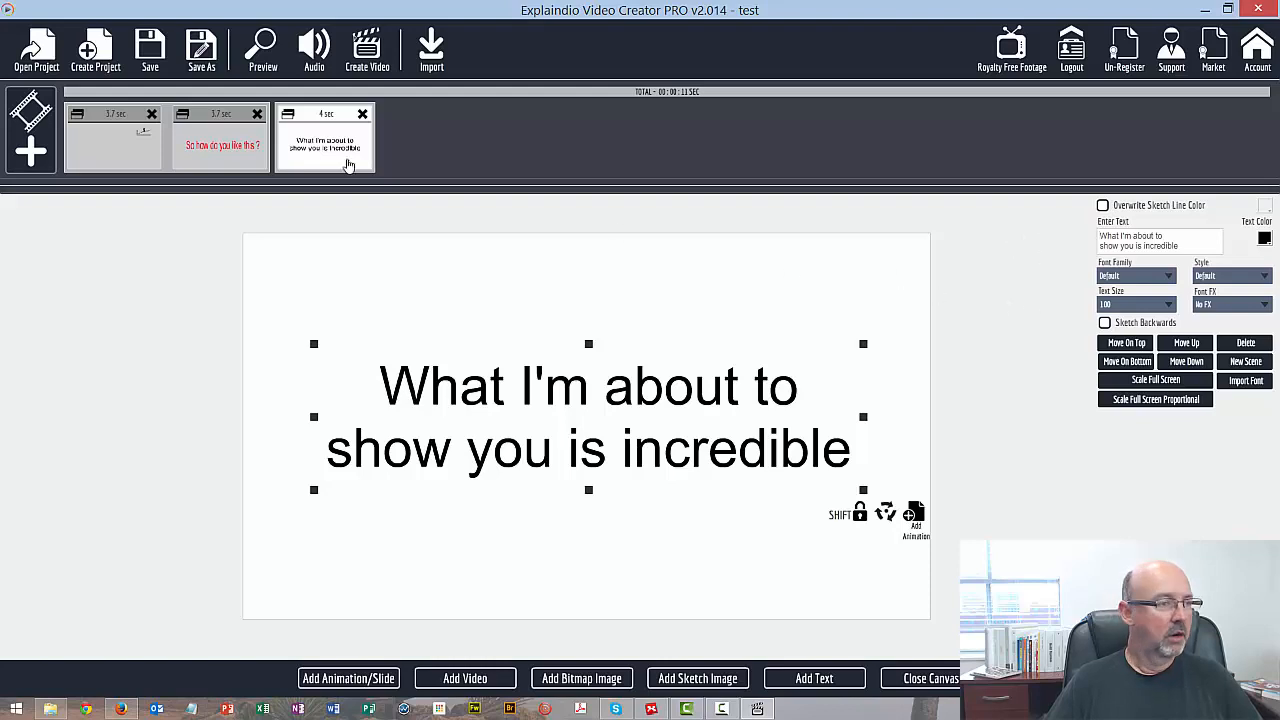
# Preview the whole project starting from the stickman chart scene, and close the preview
pyautogui.click(127, 140)
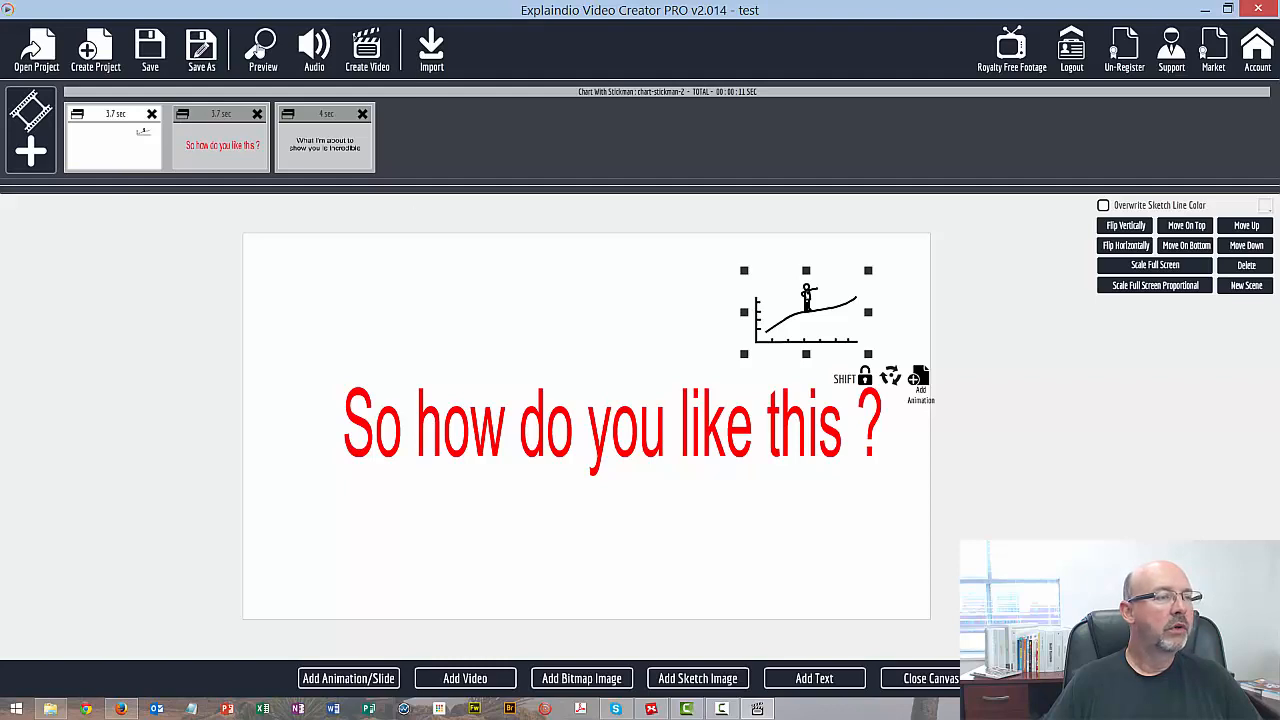
pyautogui.click(261, 48)
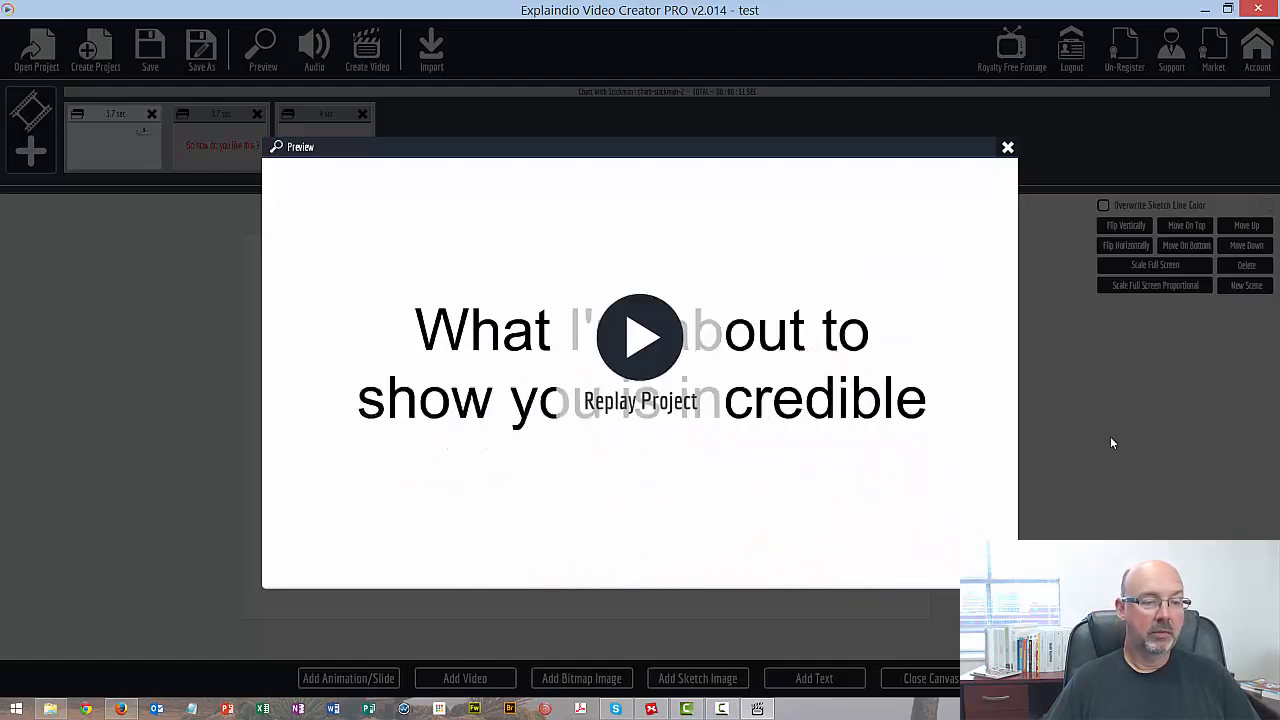
pyautogui.click(1008, 149)
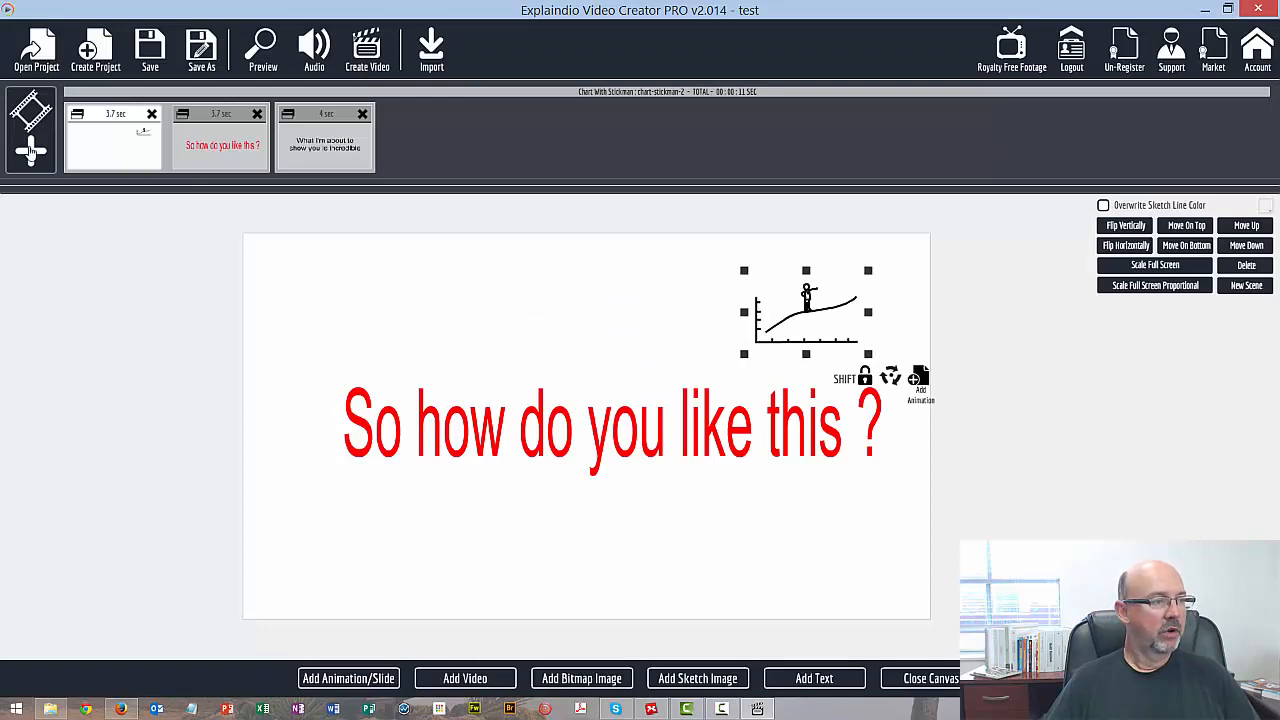
# Create another new scene with a text element reading "Strategy to make more sales"
pyautogui.click(30, 151)
pyautogui.click(501, 375)
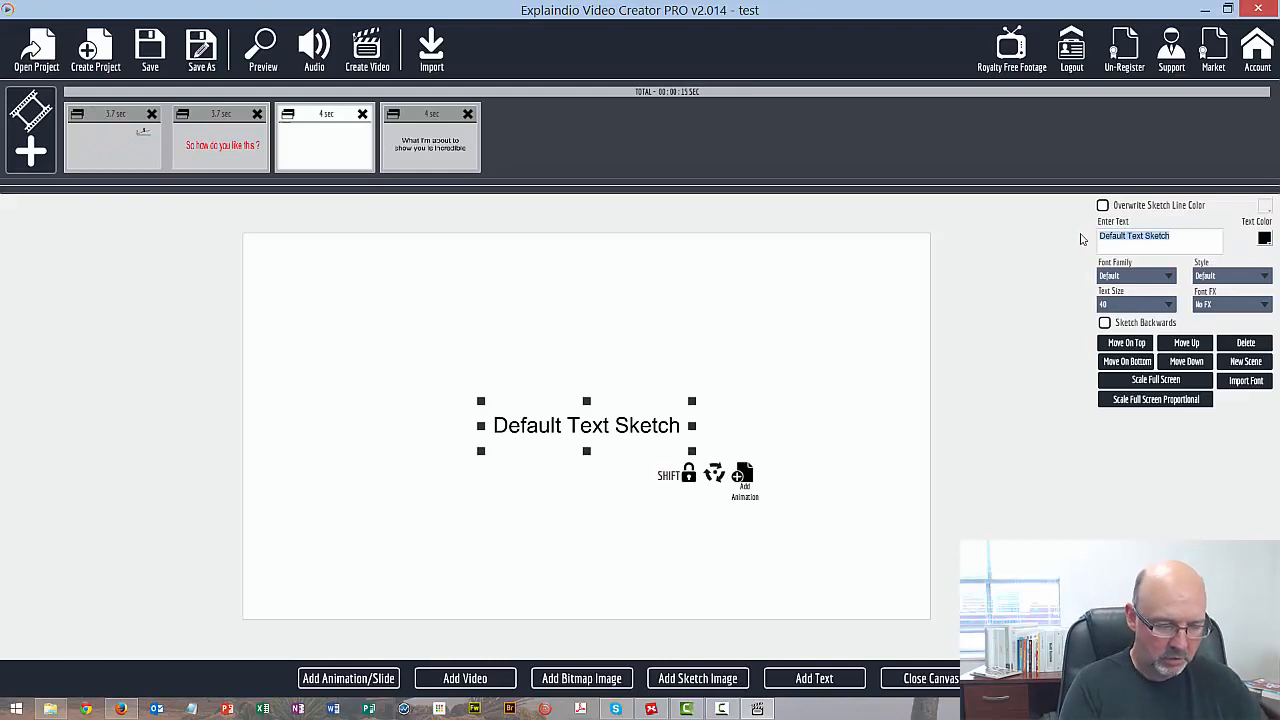
pyautogui.write('St')
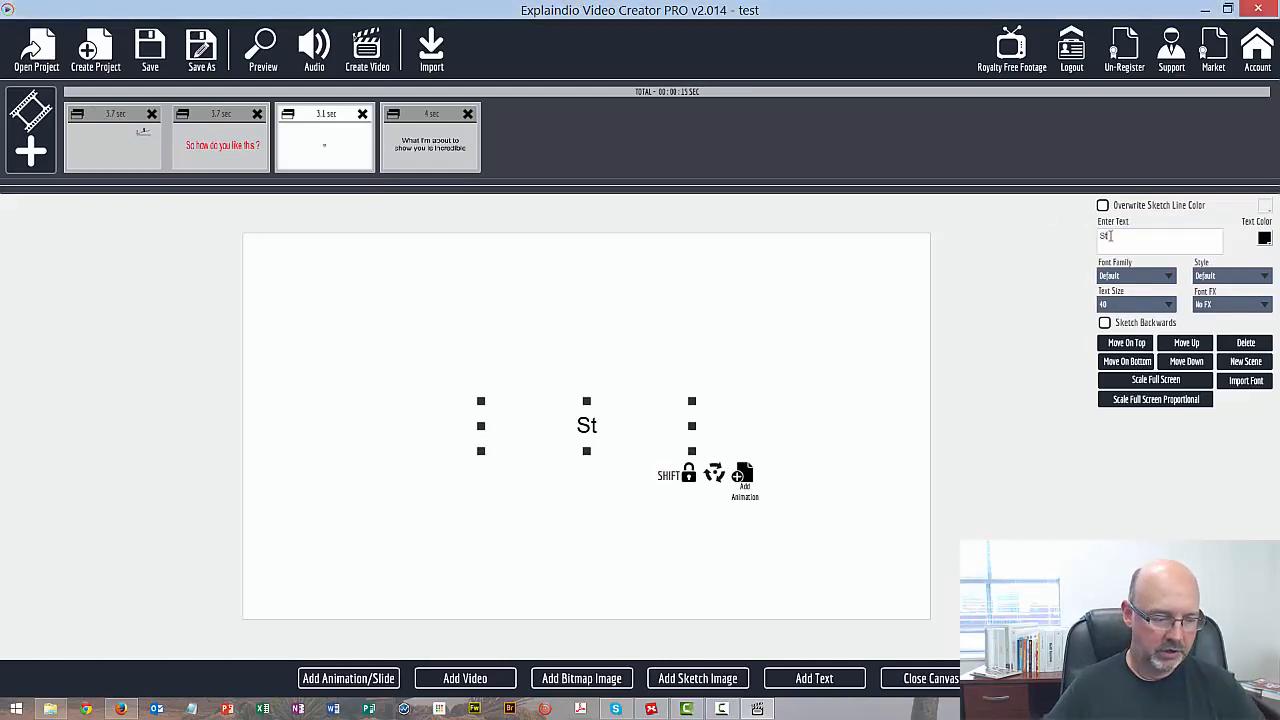
pyautogui.write('rategy t')
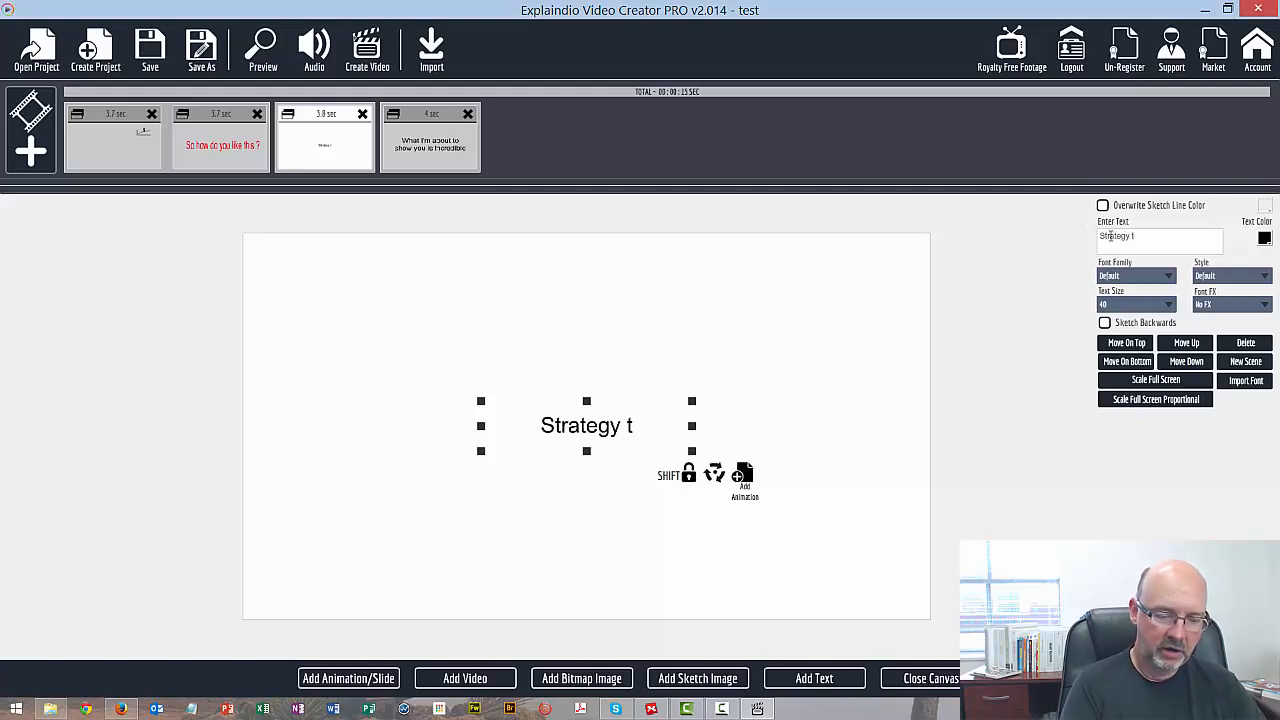
pyautogui.write('o make more sales')
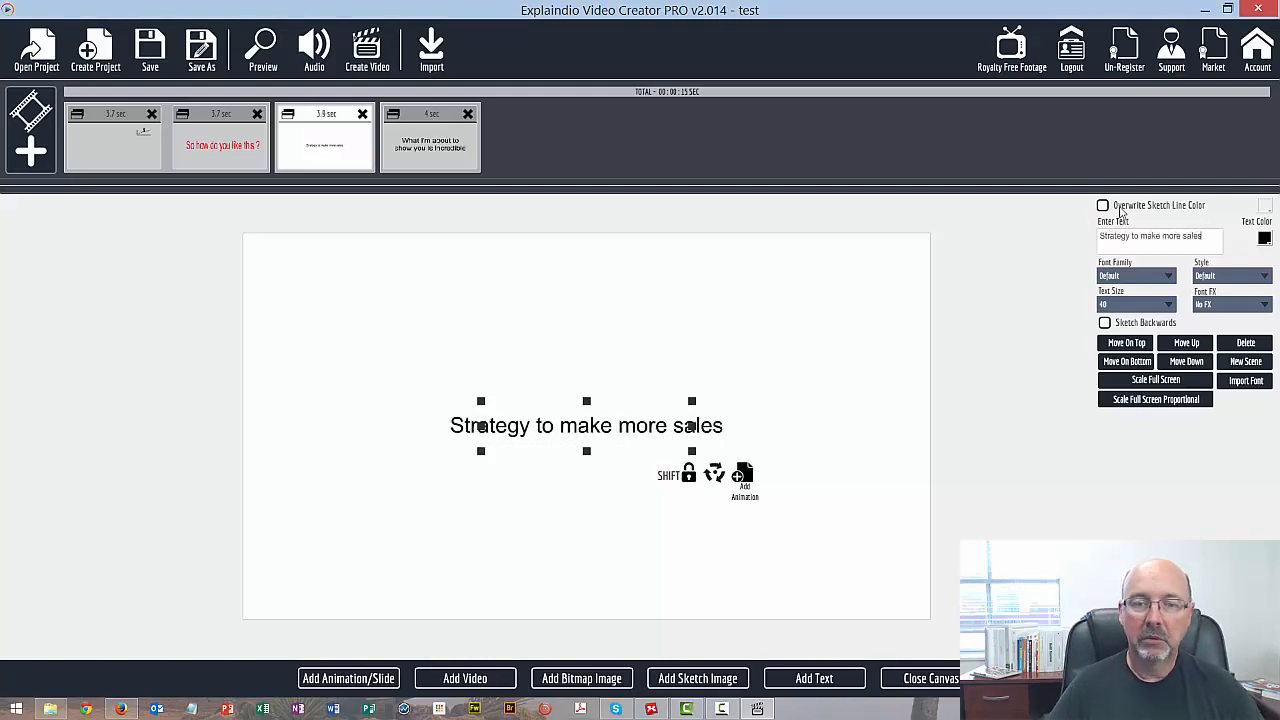
# Set the strategy text's size to 100, break the line after "Strategy to make" and end the text with an exclamation mark
pyautogui.click(1169, 305)
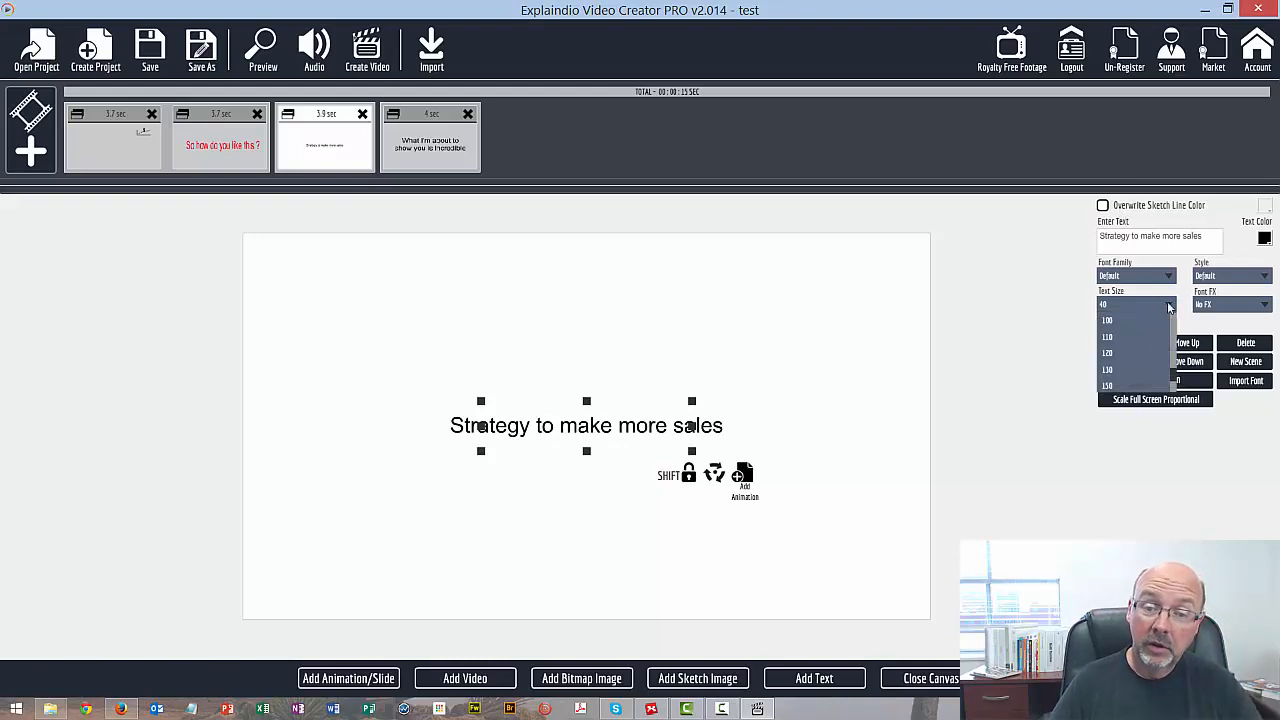
pyautogui.click(1121, 323)
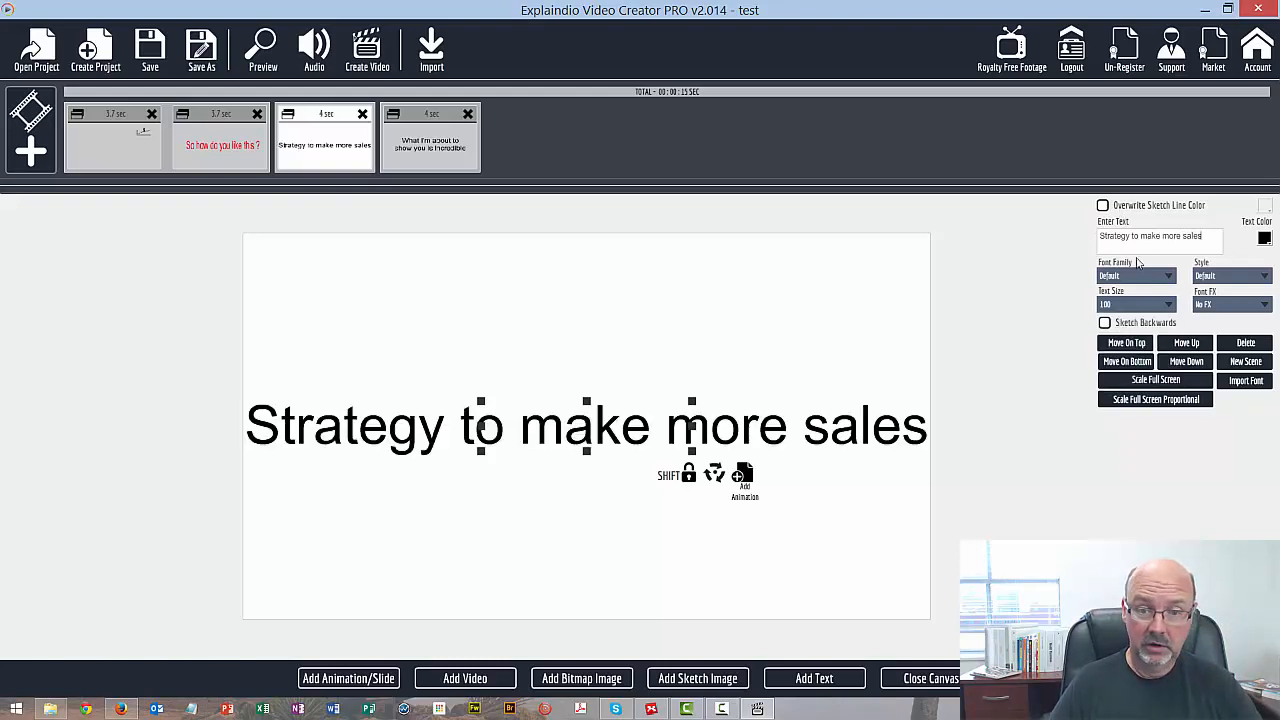
pyautogui.click(1164, 236)
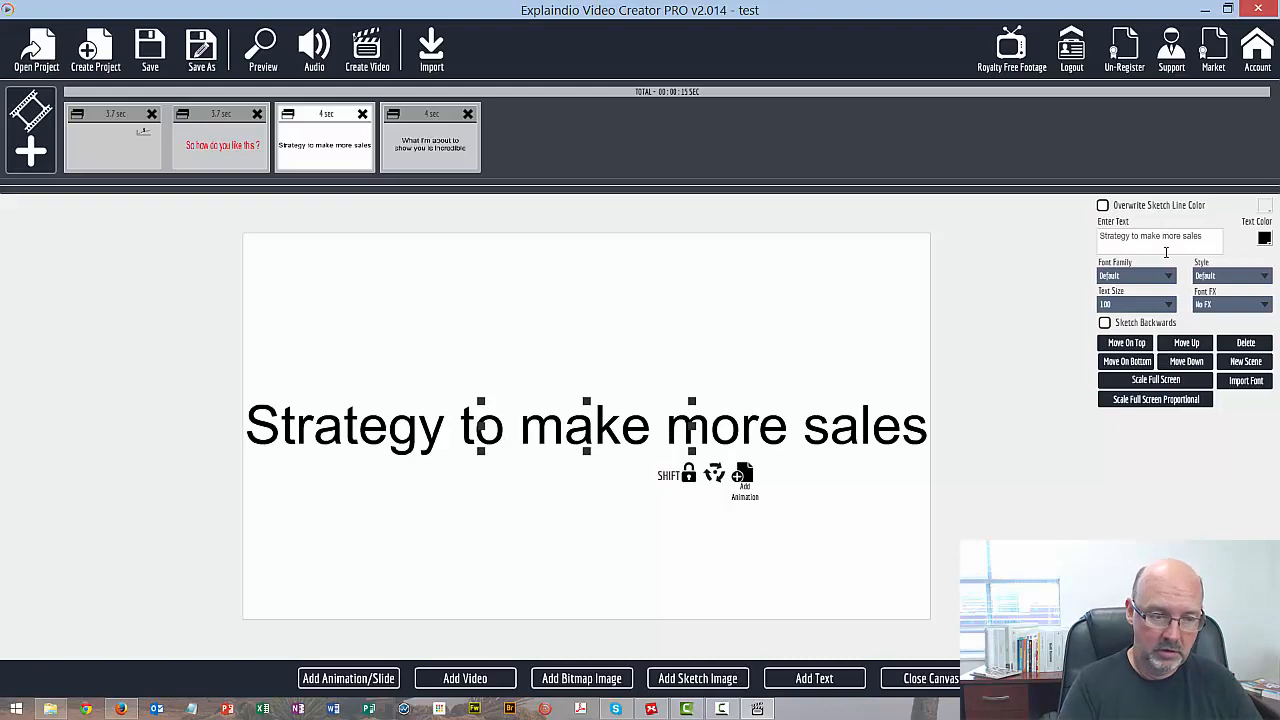
pyautogui.press('Return')
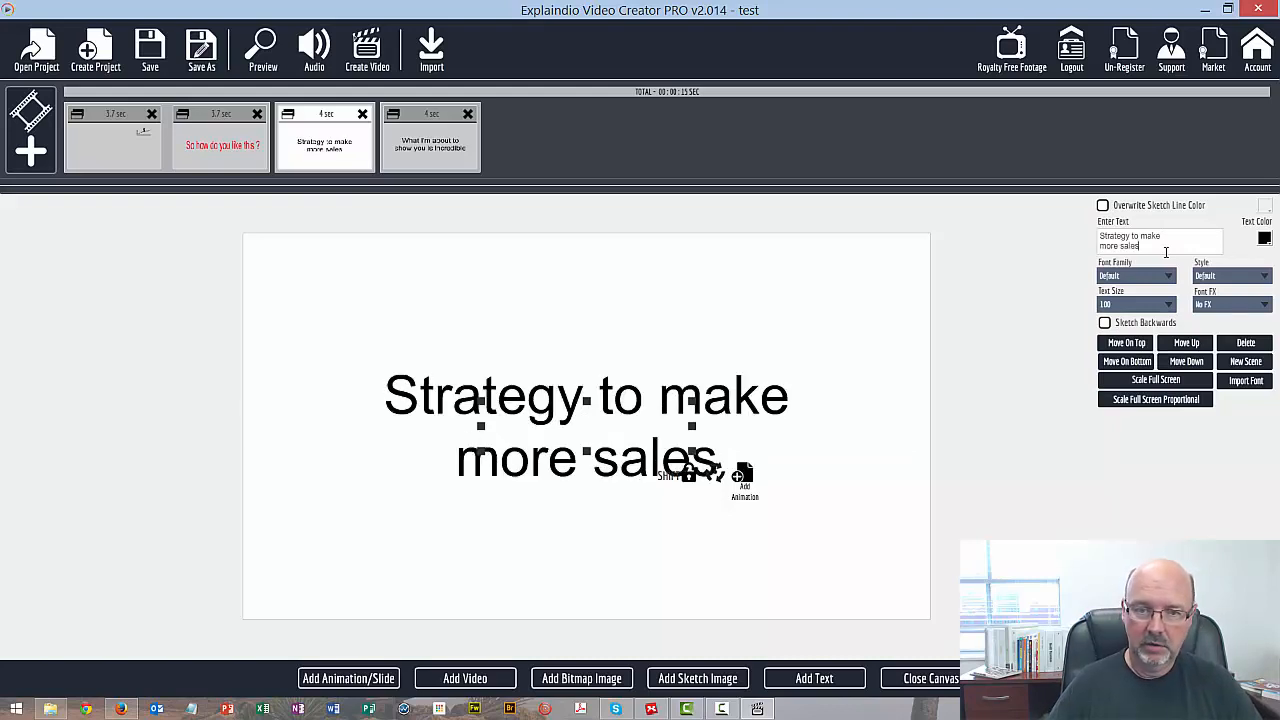
pyautogui.write('!')
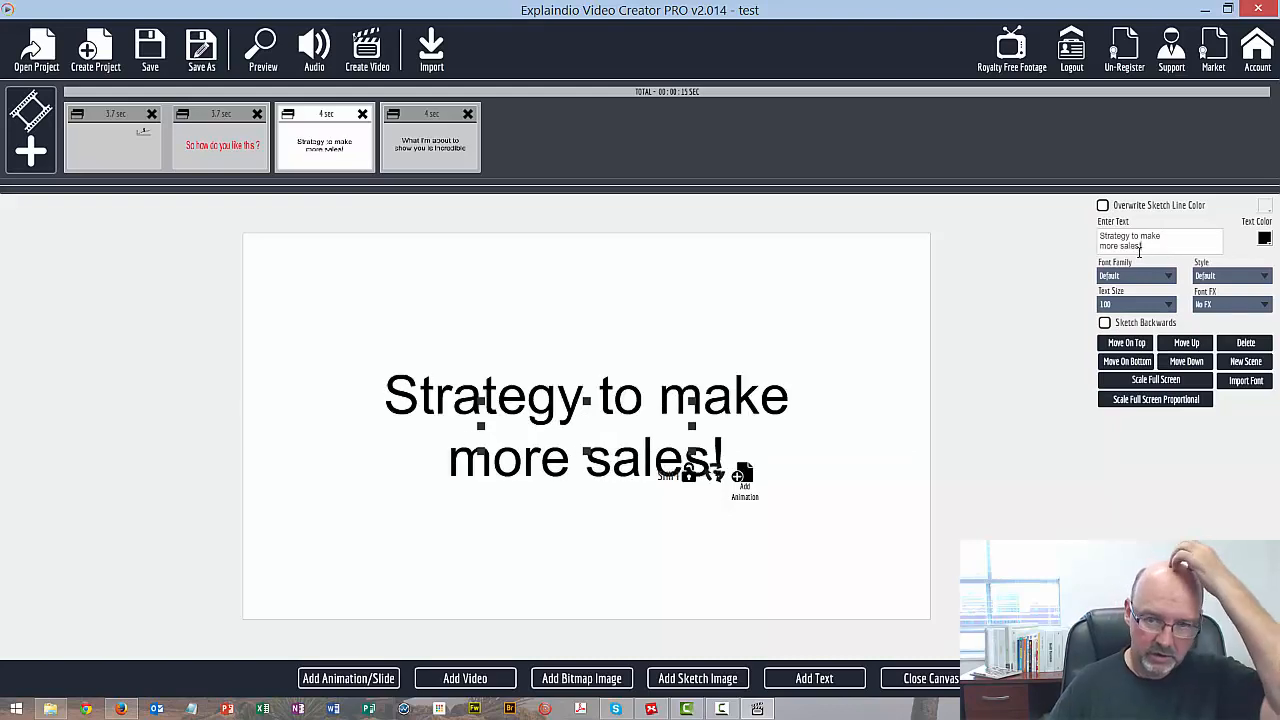
# Color the "Strategy to make more sales!" text red and delete the duplicate of its scene at the end of the timeline
pyautogui.click(1263, 241)
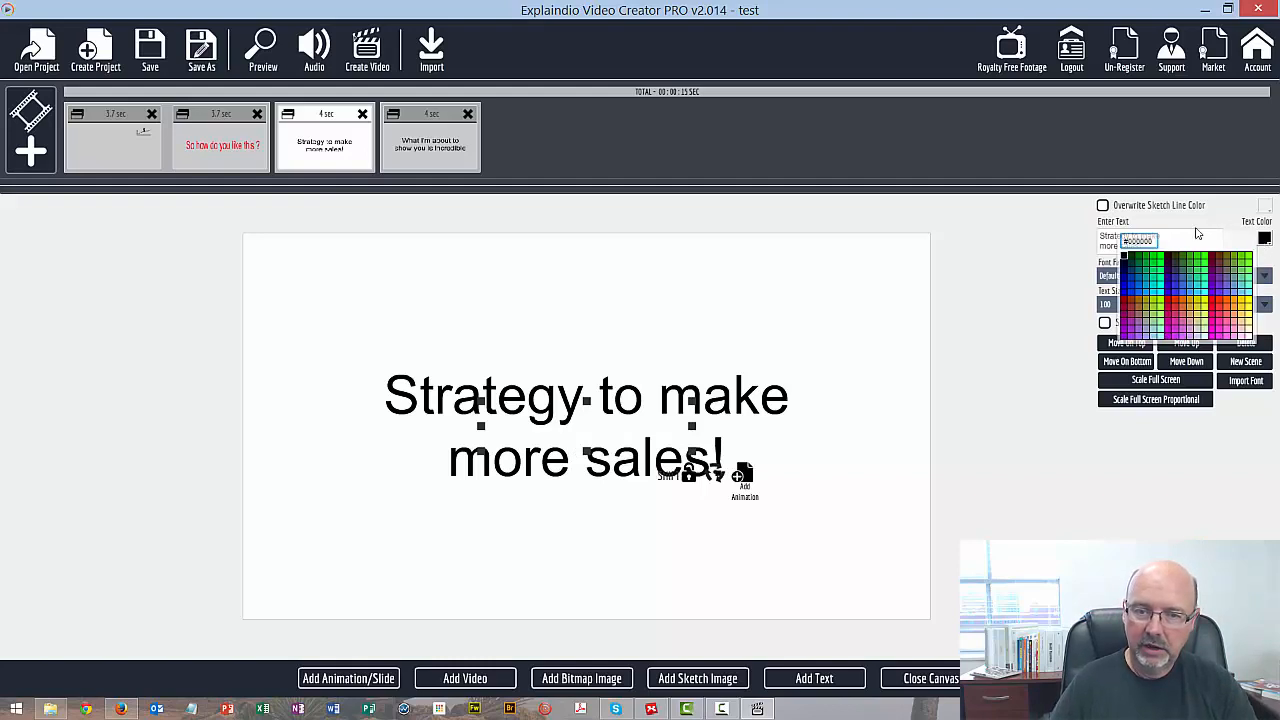
pyautogui.click(1176, 302)
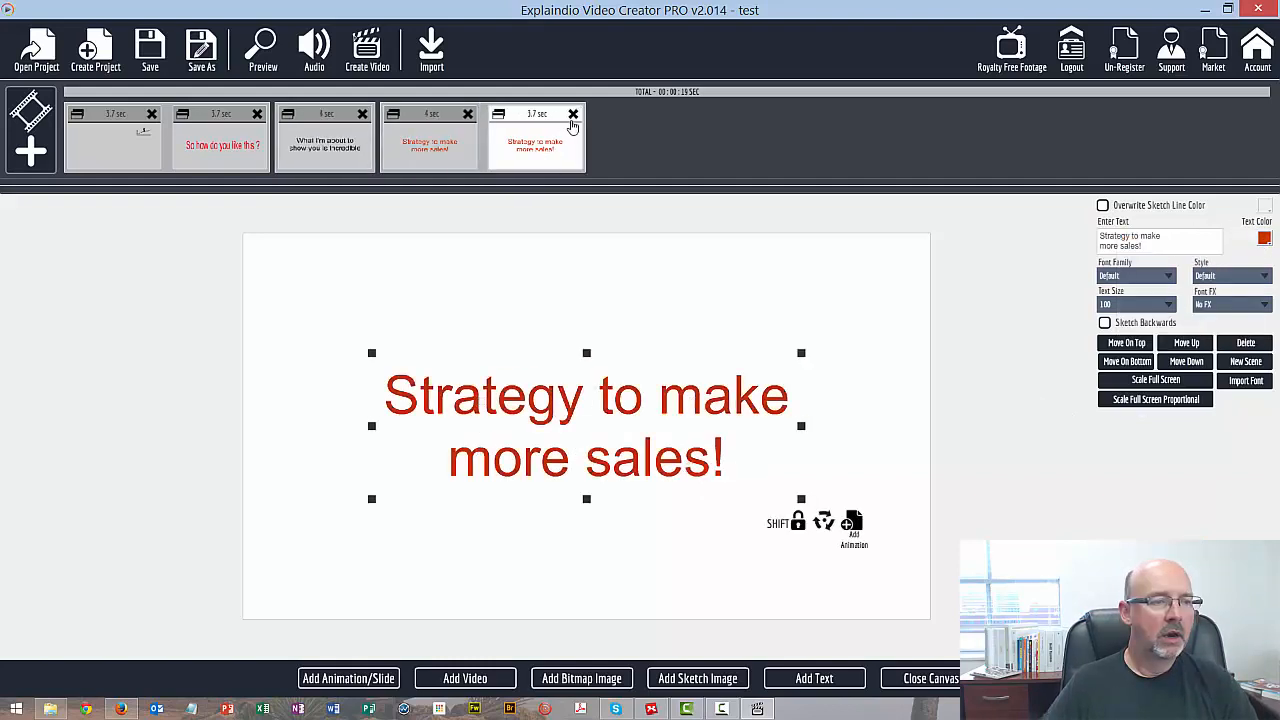
pyautogui.click(573, 115)
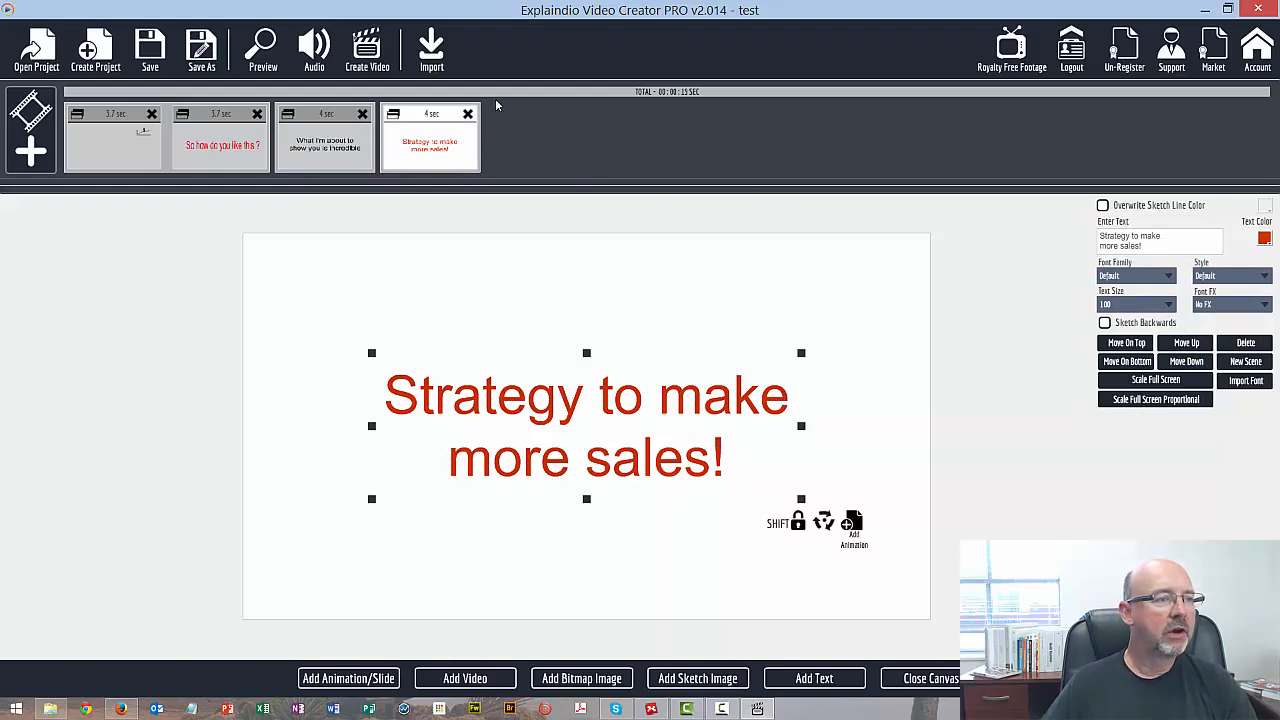
# Export the project as a video with Good quality, saving it as test in the Explaindio Video Creator 2 folder
pyautogui.click(377, 50)
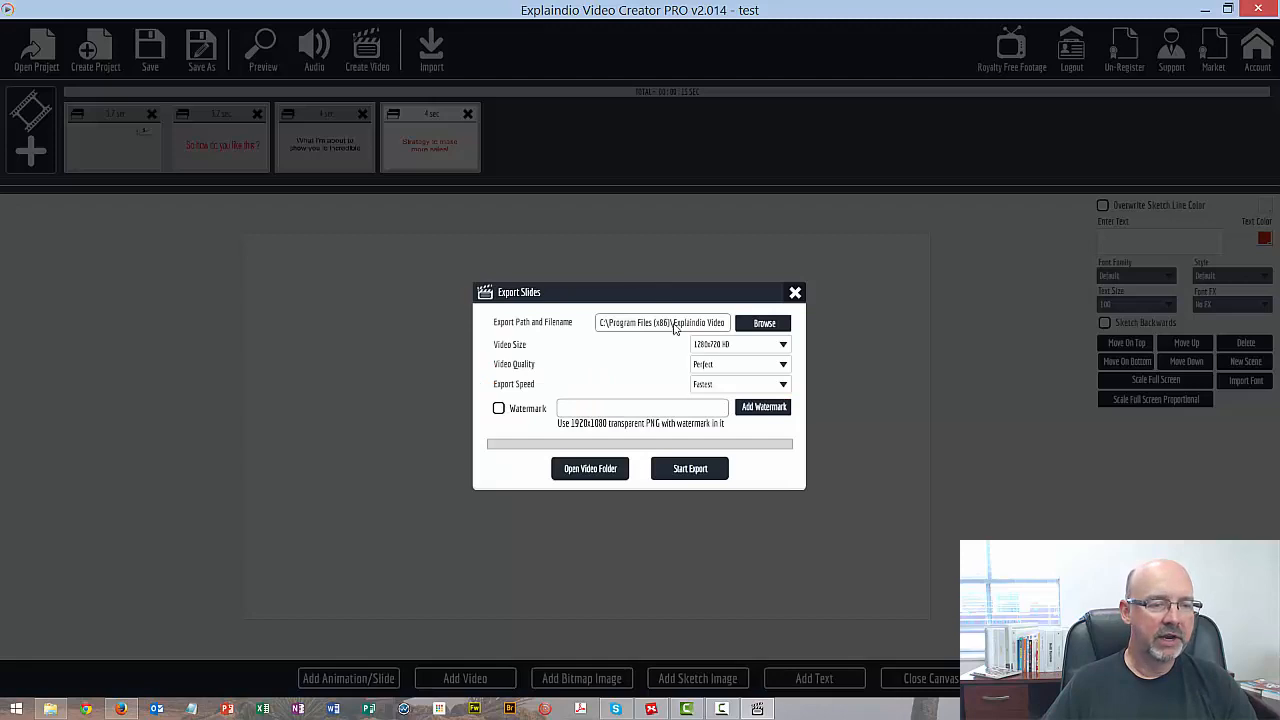
pyautogui.click(727, 366)
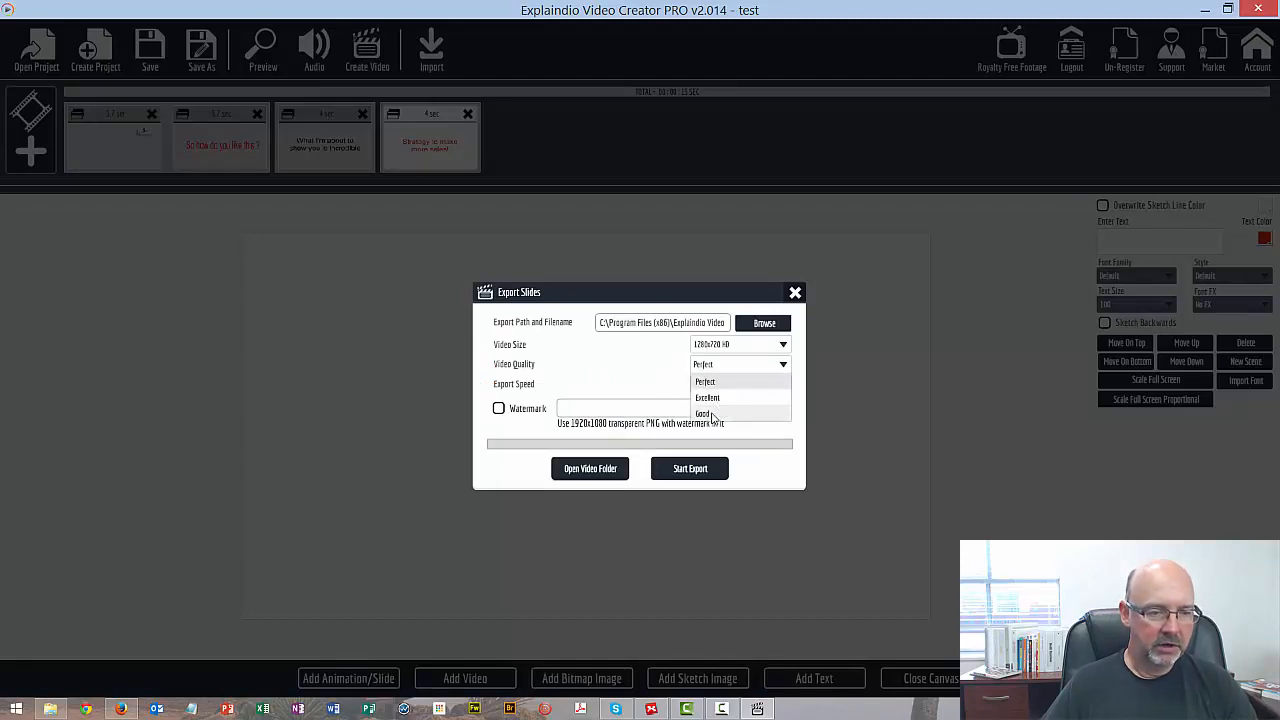
pyautogui.click(716, 397)
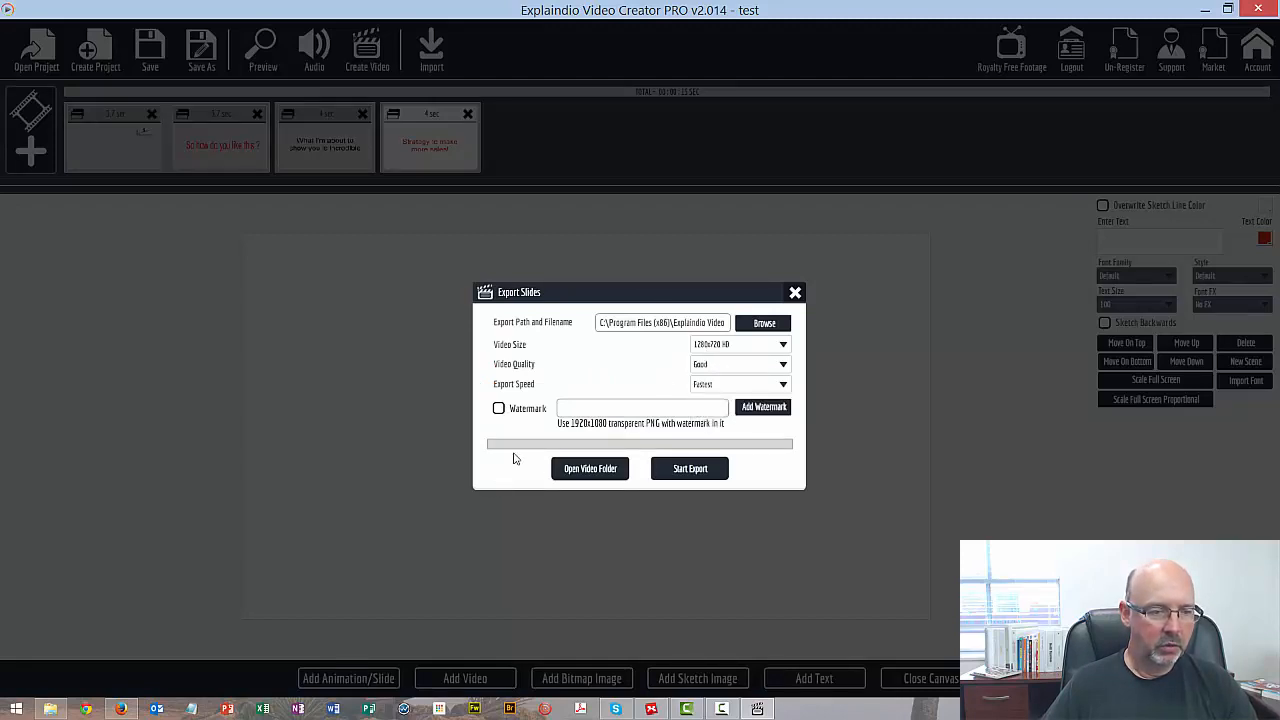
pyautogui.click(703, 471)
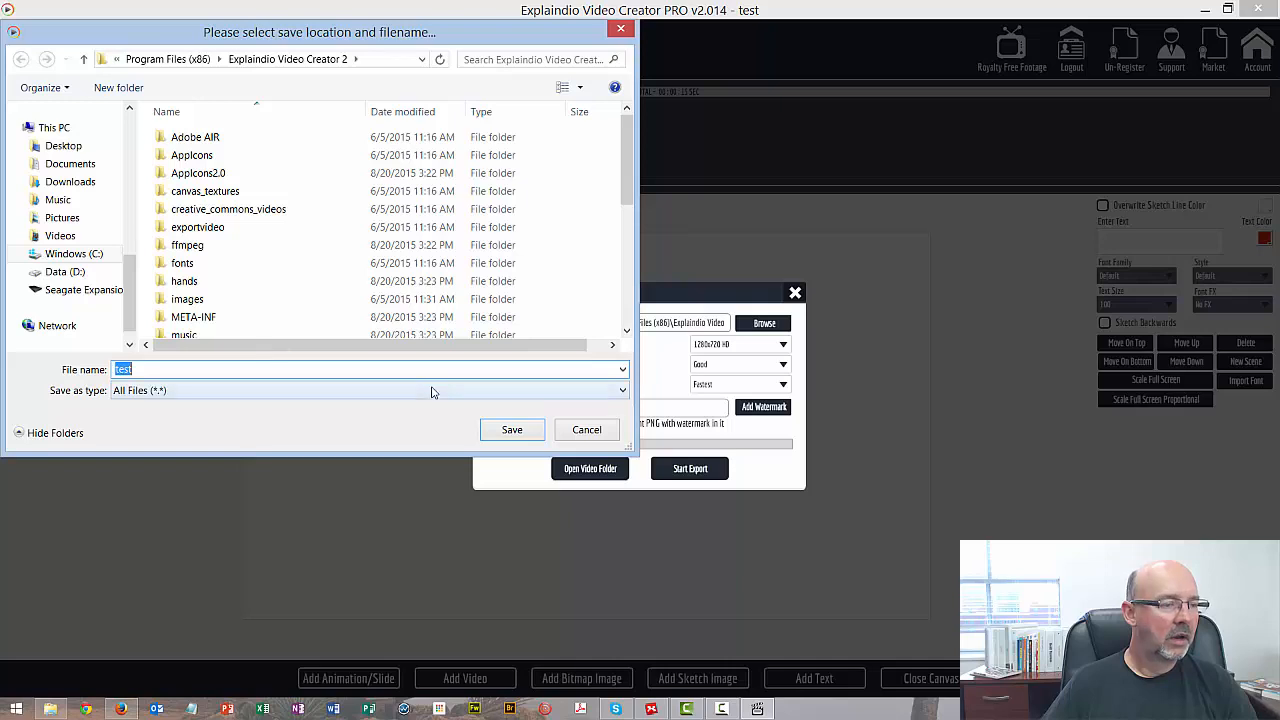
pyautogui.click(497, 433)
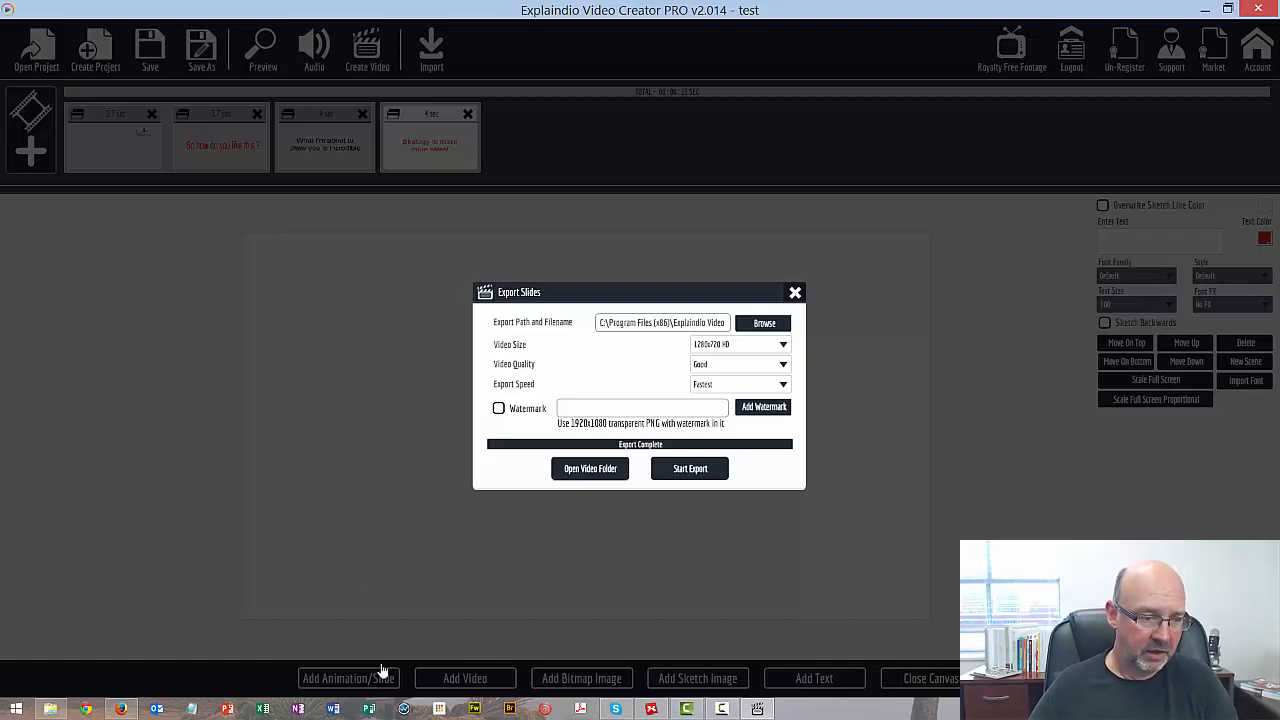
# Open the video export folder and play the exported test MP4 video
pyautogui.click(587, 470)
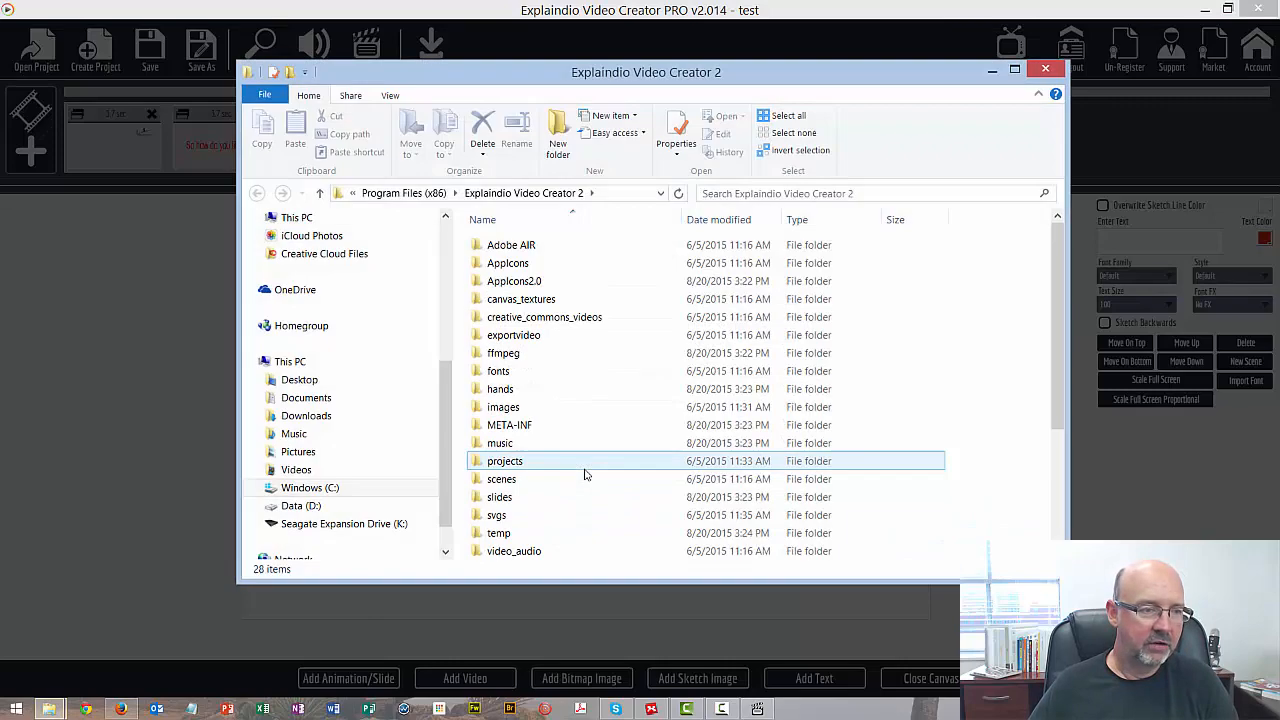
pyautogui.scroll(-3, 588, 476)
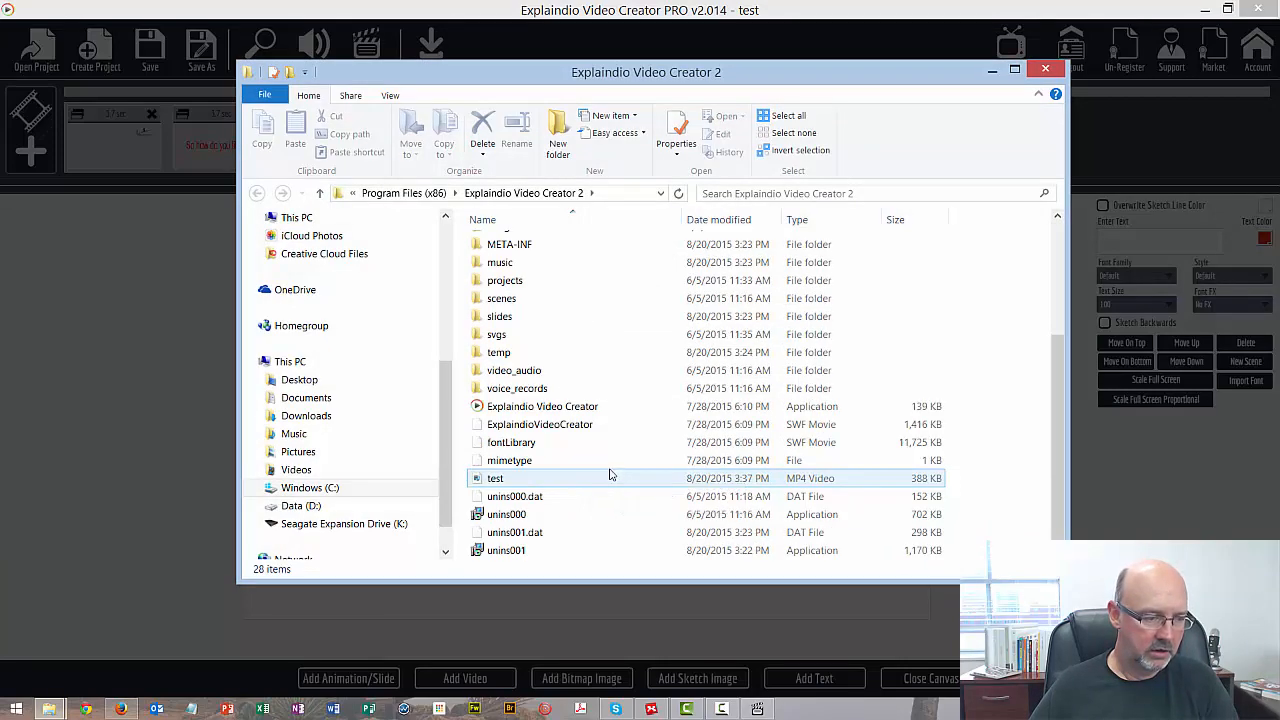
pyautogui.scroll(4, 600, 470)
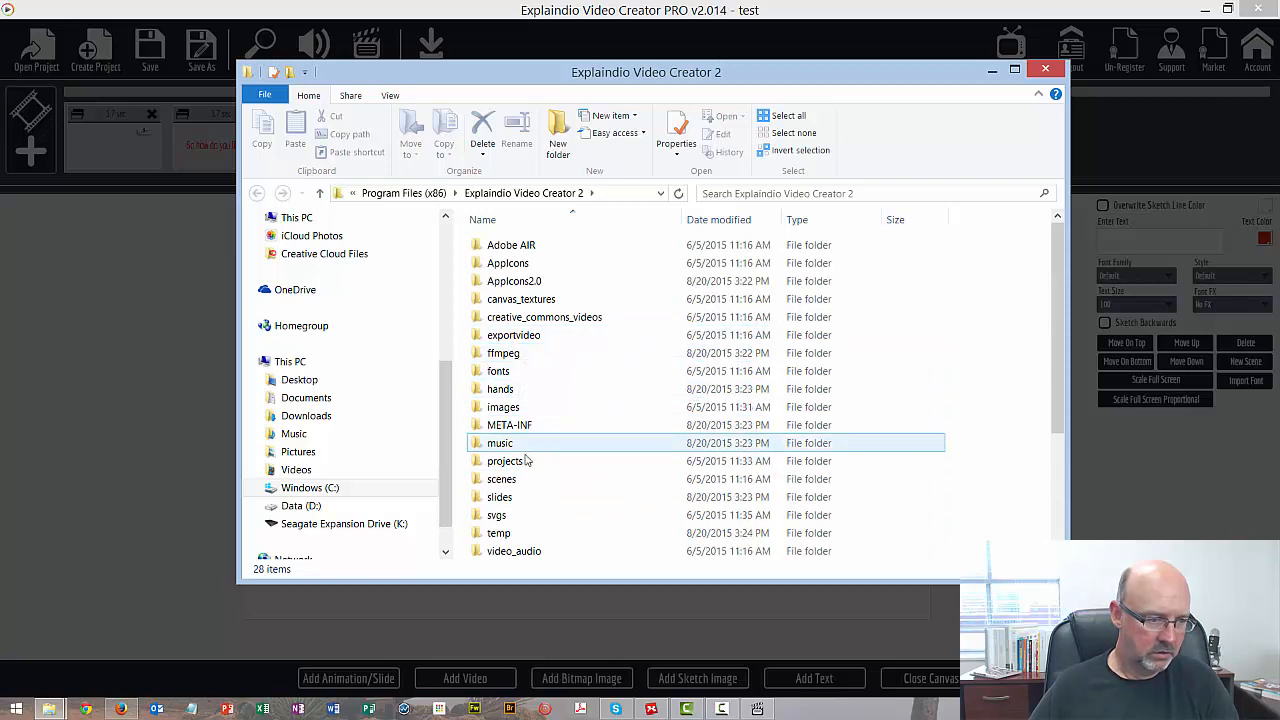
pyautogui.scroll(-3, 516, 468)
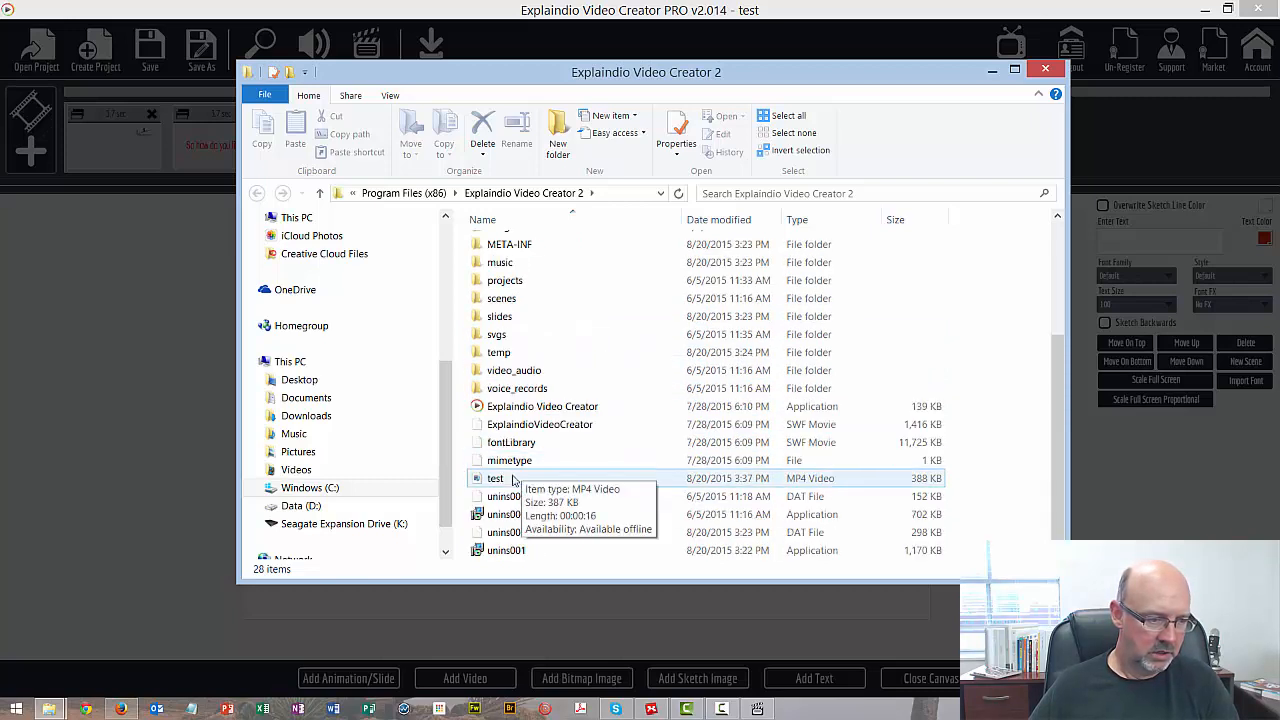
pyautogui.doubleClick(496, 479)
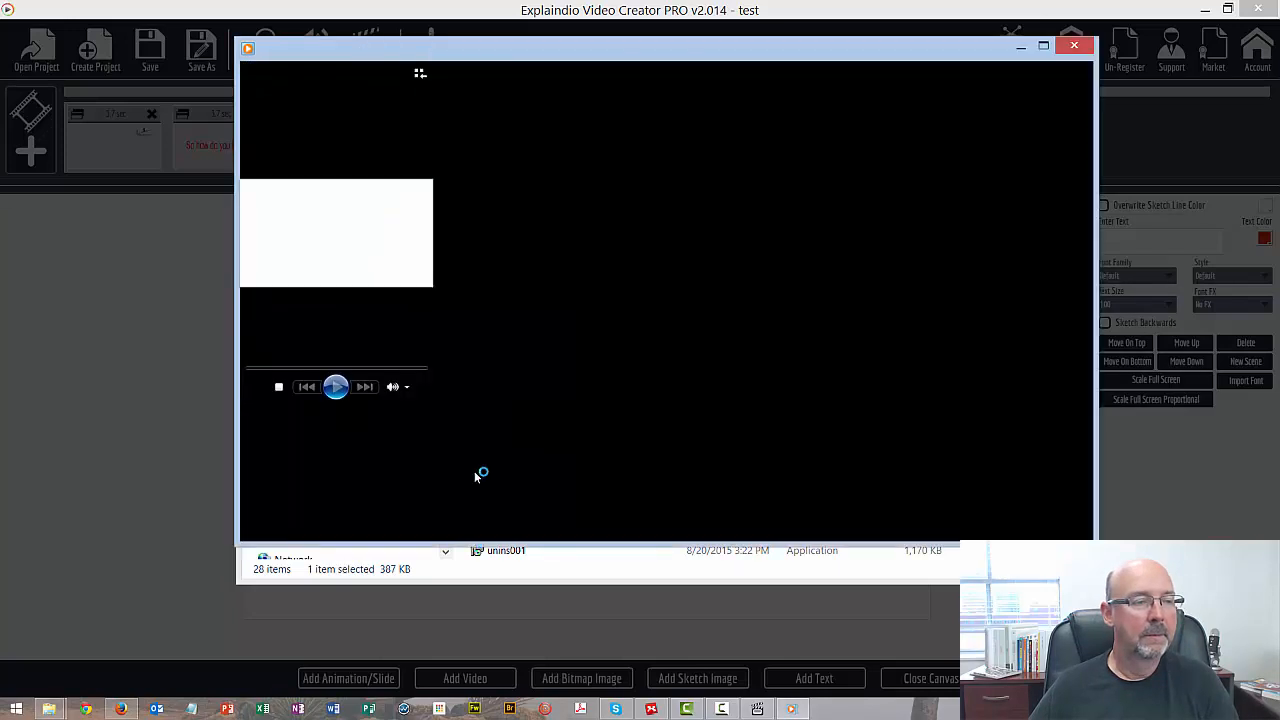